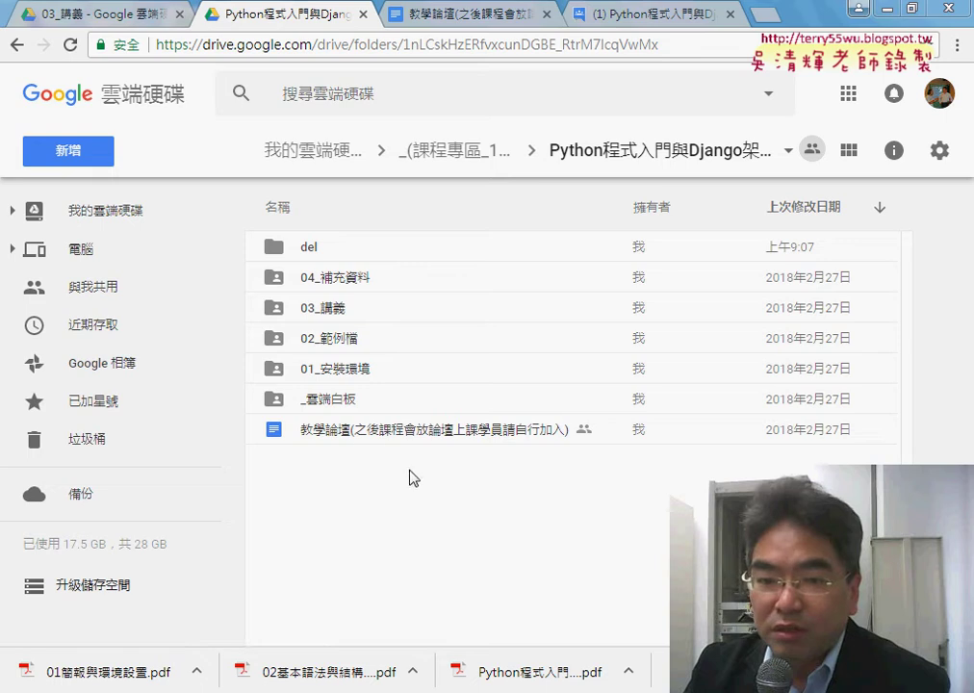
Open the 教學論壇 doc and follow its link to the labor_python_2018 Google Groups forum
{"action": "double_click", "coordinate": [347, 440]}
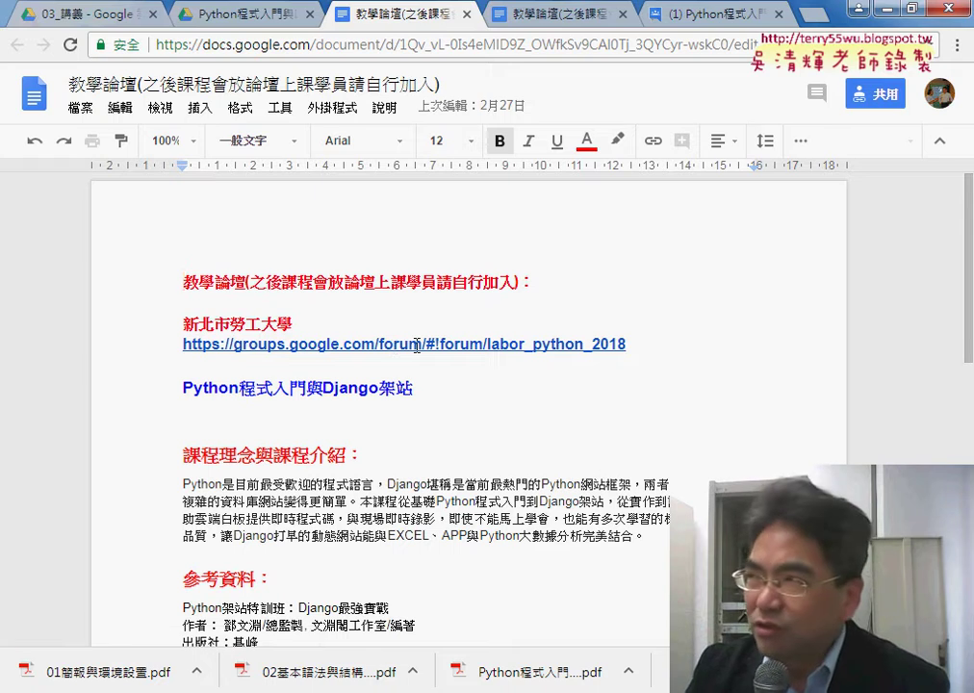
{"action": "left_click", "coordinate": [416, 344]}
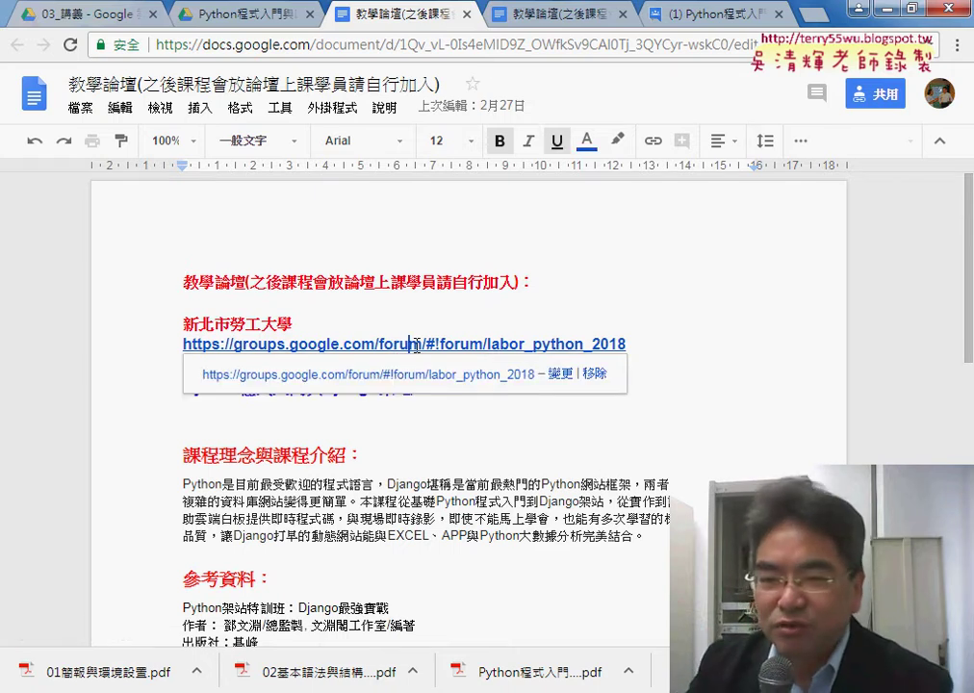
{"action": "left_click", "coordinate": [413, 375]}
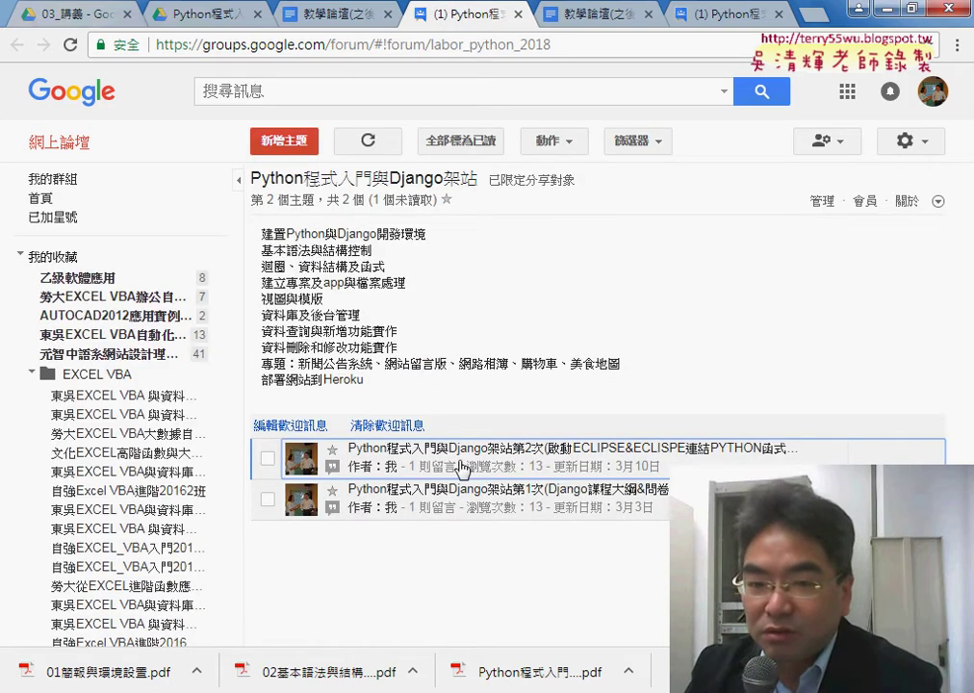
Open the second-lesson topic post and highlight 啟動ECLIPSE in its lesson list
{"action": "left_click", "coordinate": [647, 463]}
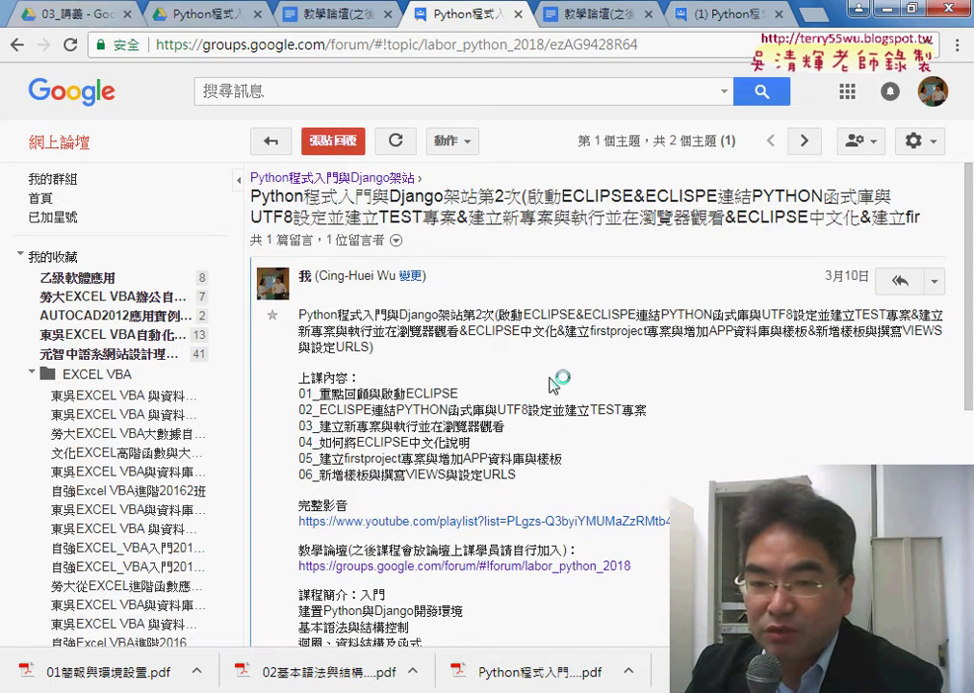
{"action": "left_click_drag", "start_coordinate": [382, 393], "coordinate": [459, 395]}
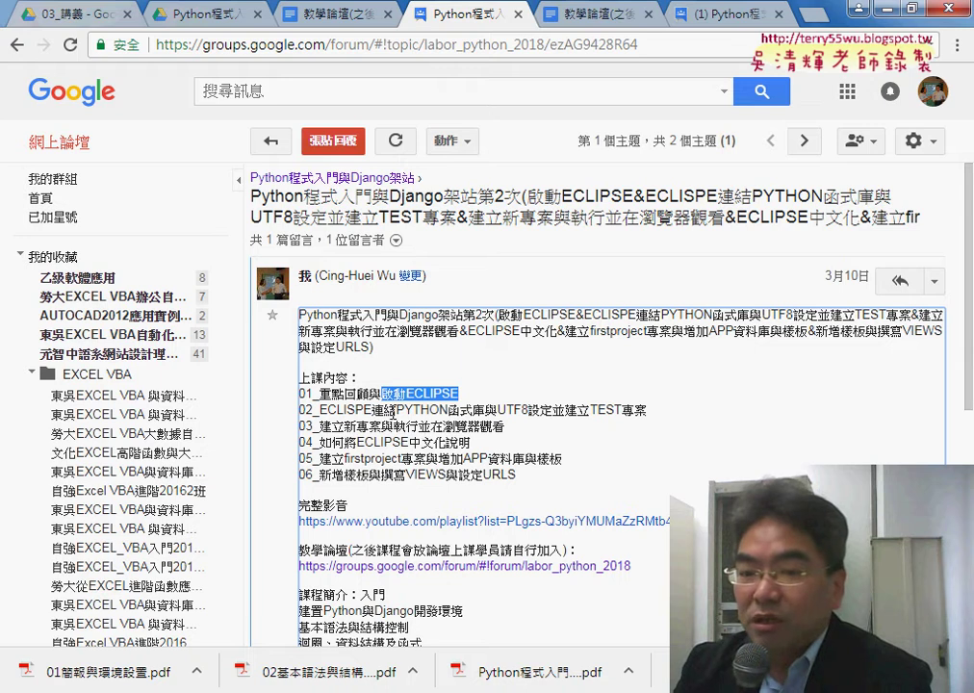
{"action": "left_click_drag", "start_coordinate": [406, 393], "coordinate": [458, 395]}
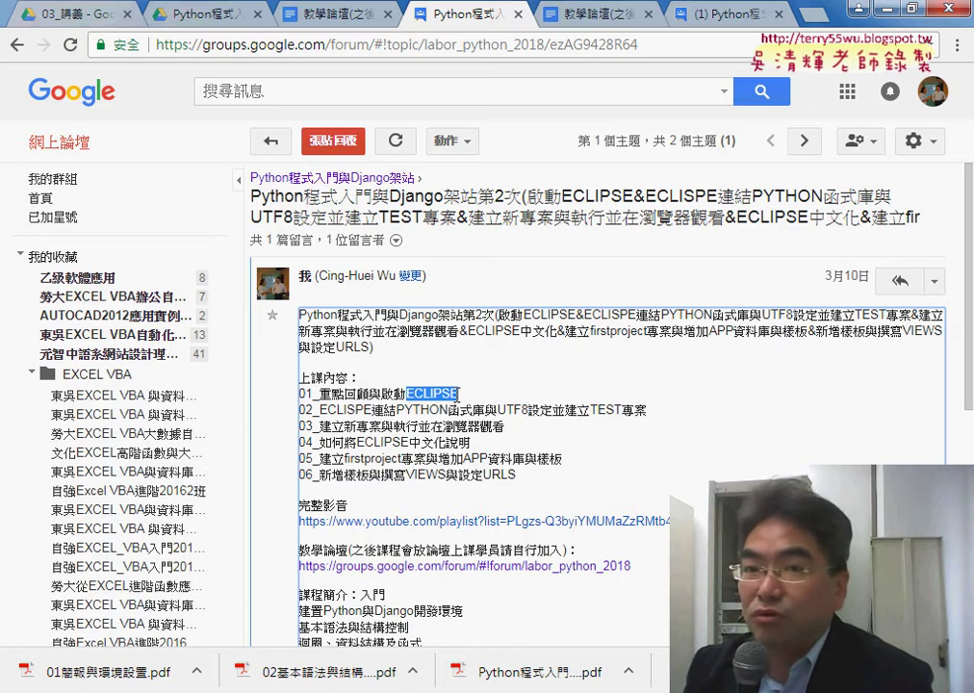
Back in Drive, sort by name, open 01_安裝環境 and select eclipse_django懶人包.zip
{"action": "left_click", "coordinate": [181, 19]}
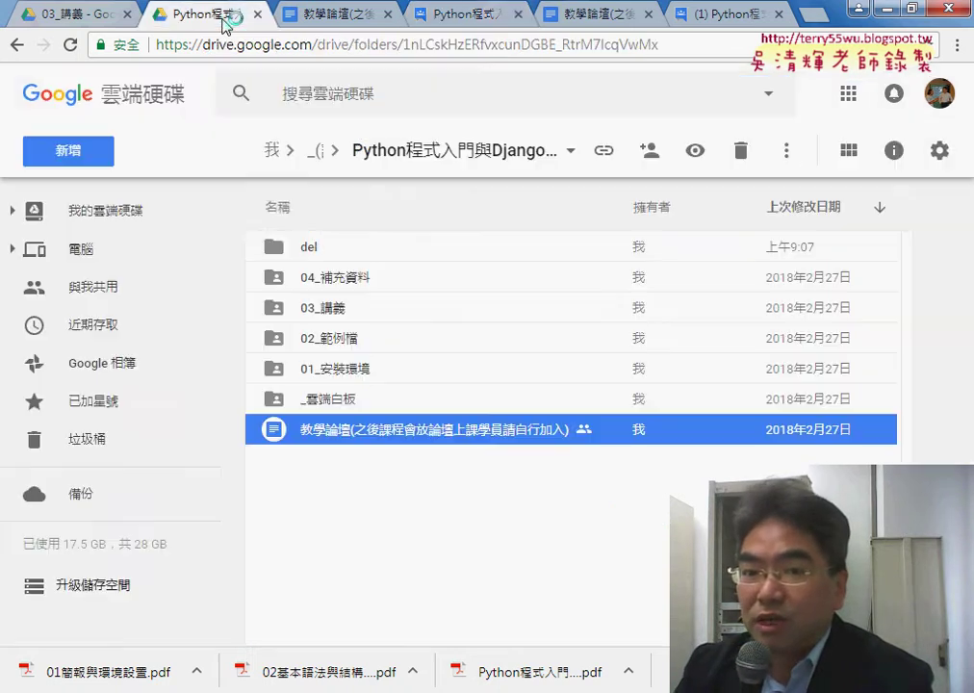
{"action": "left_click", "coordinate": [310, 212]}
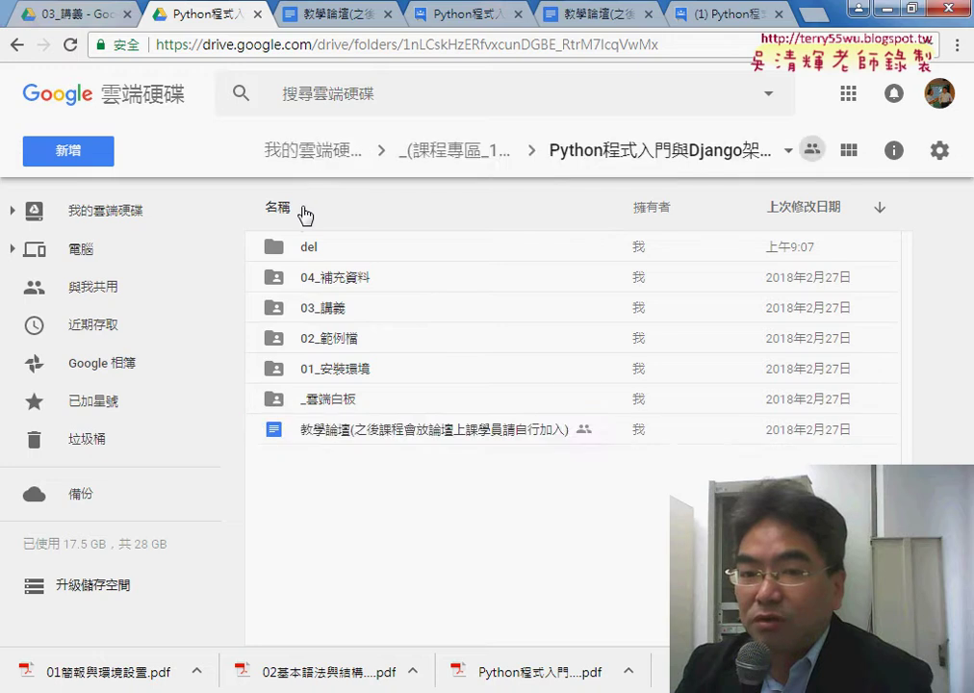
{"action": "double_click", "coordinate": [366, 278]}
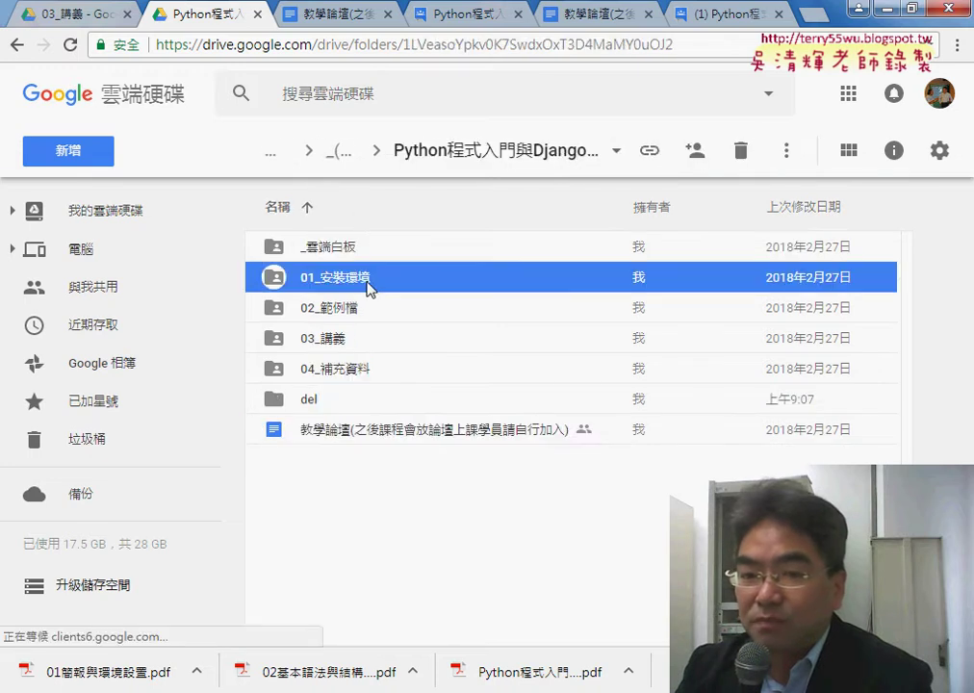
{"action": "left_click", "coordinate": [372, 248]}
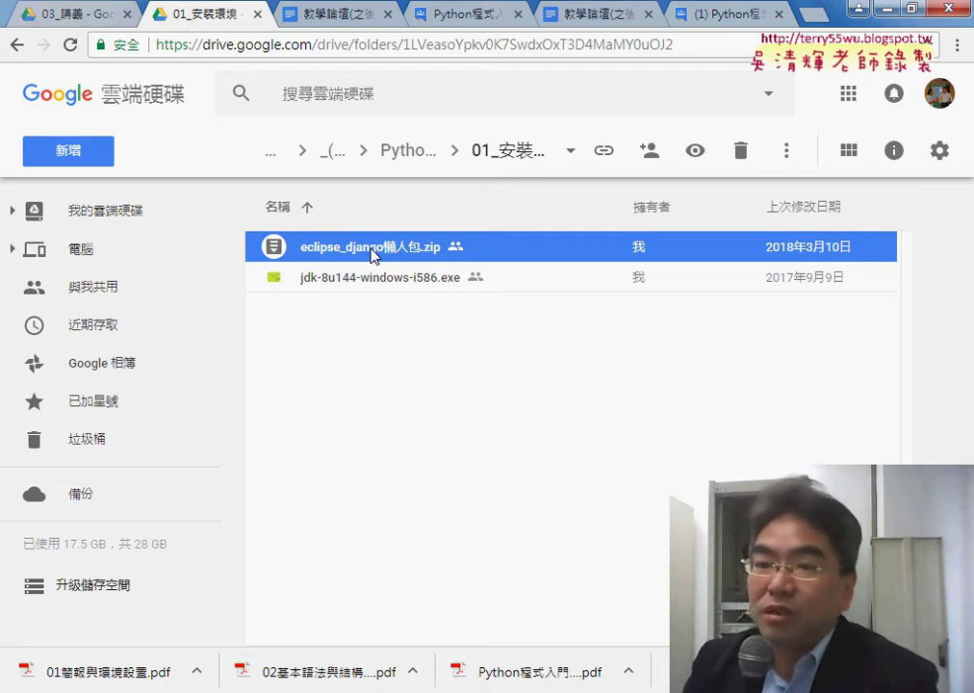
Download the 292.1MB eclipse_django懶人包.zip past the virus-scan warning, then select the jdk-8u144 installer
{"action": "right_click", "coordinate": [371, 253]}
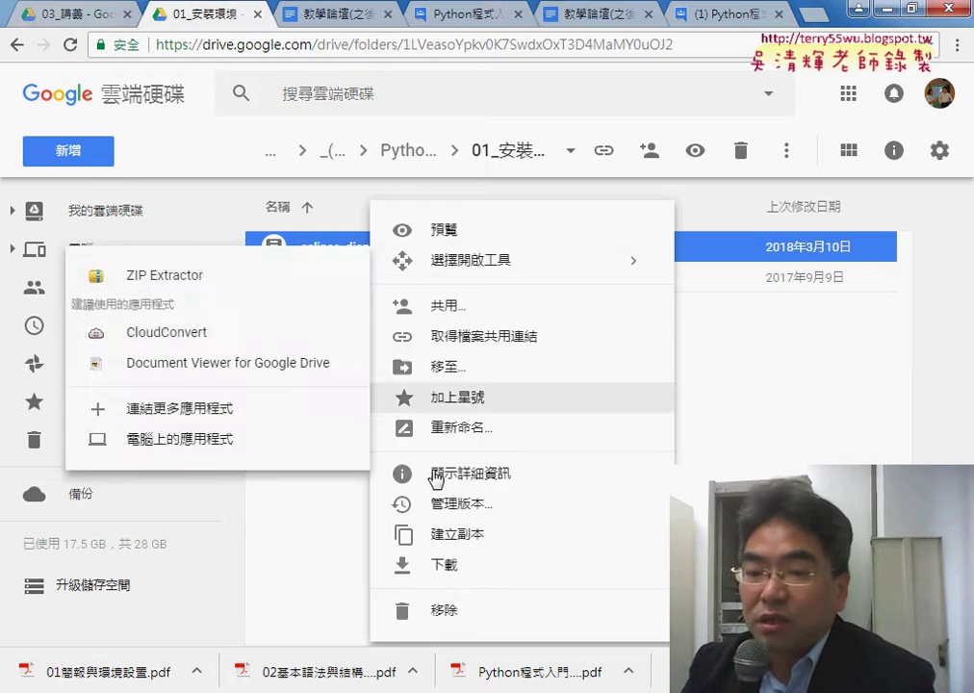
{"action": "left_click", "coordinate": [472, 571]}
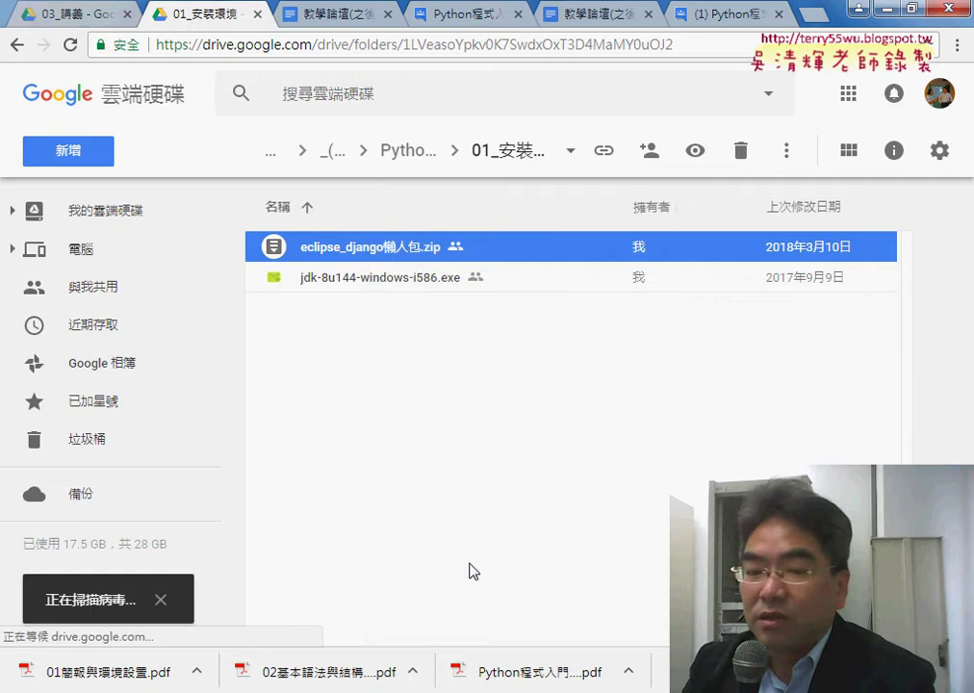
{"action": "left_click", "coordinate": [696, 403]}
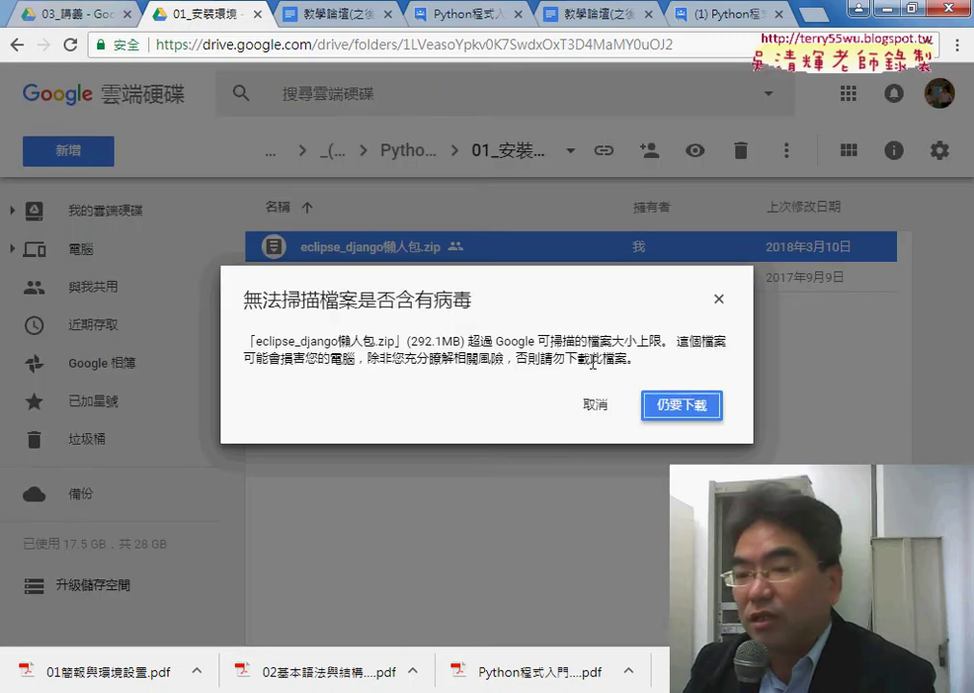
{"action": "left_click_drag", "start_coordinate": [411, 341], "coordinate": [452, 340]}
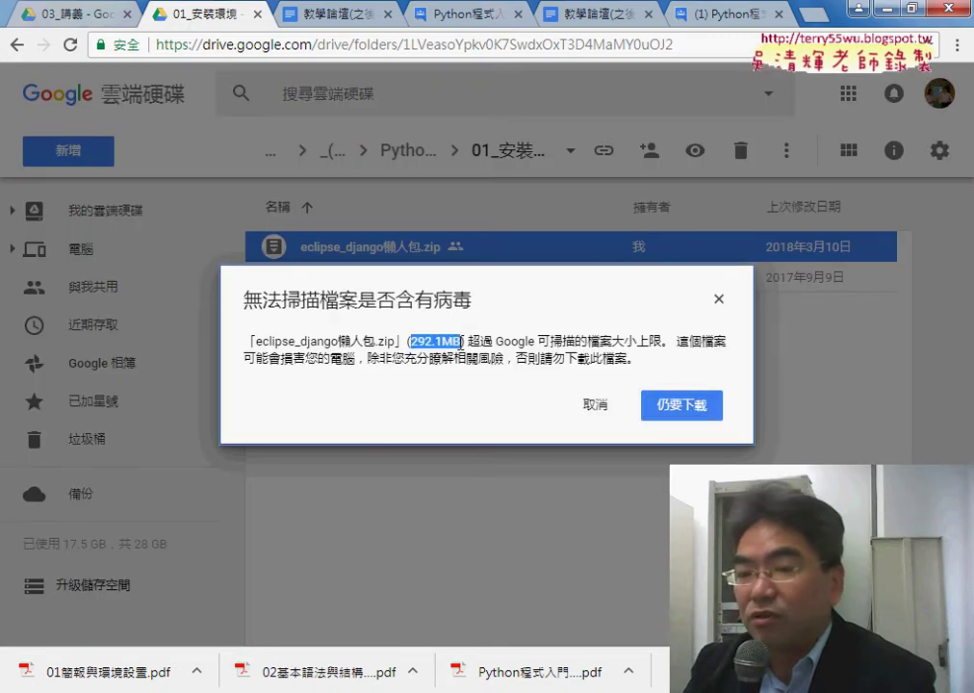
{"action": "left_click", "coordinate": [674, 409]}
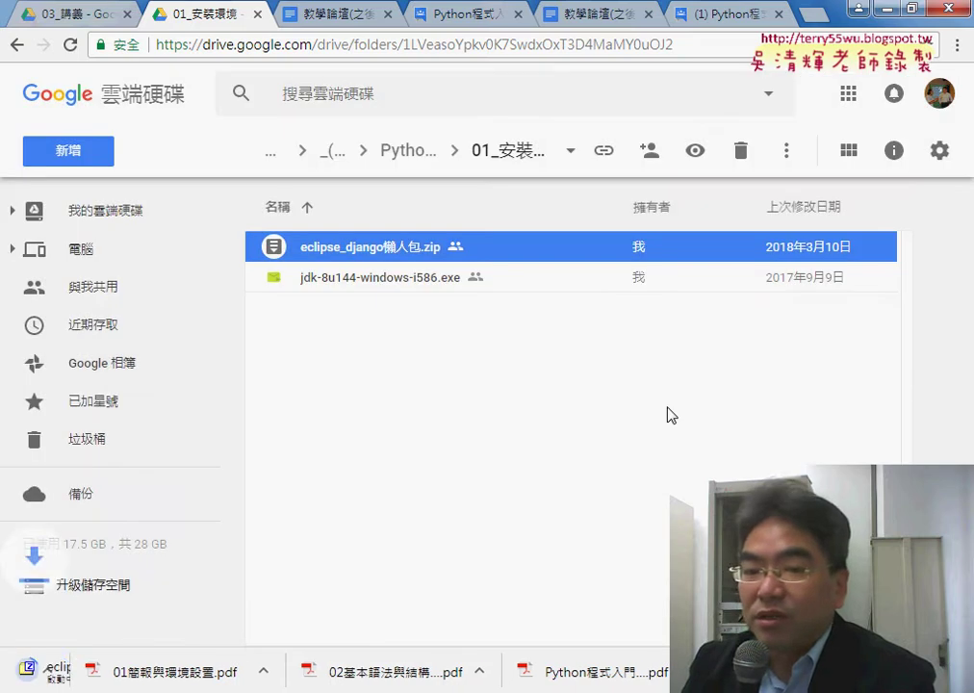
{"action": "left_click", "coordinate": [398, 281]}
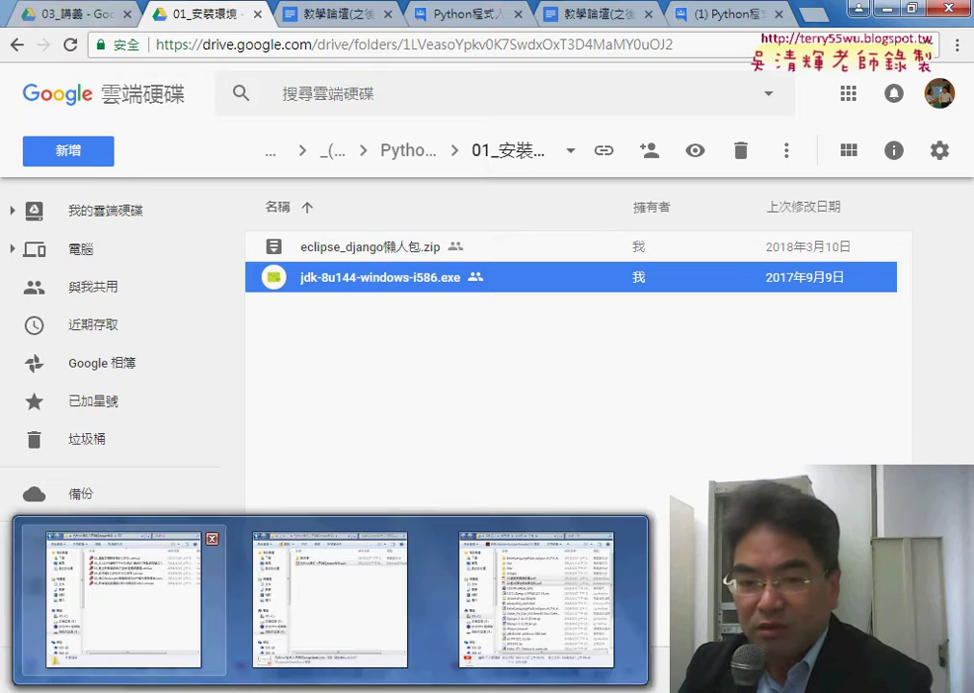
Return to the course folder and open the 03_講義 lecture notes folder
{"action": "left_click", "coordinate": [441, 421]}
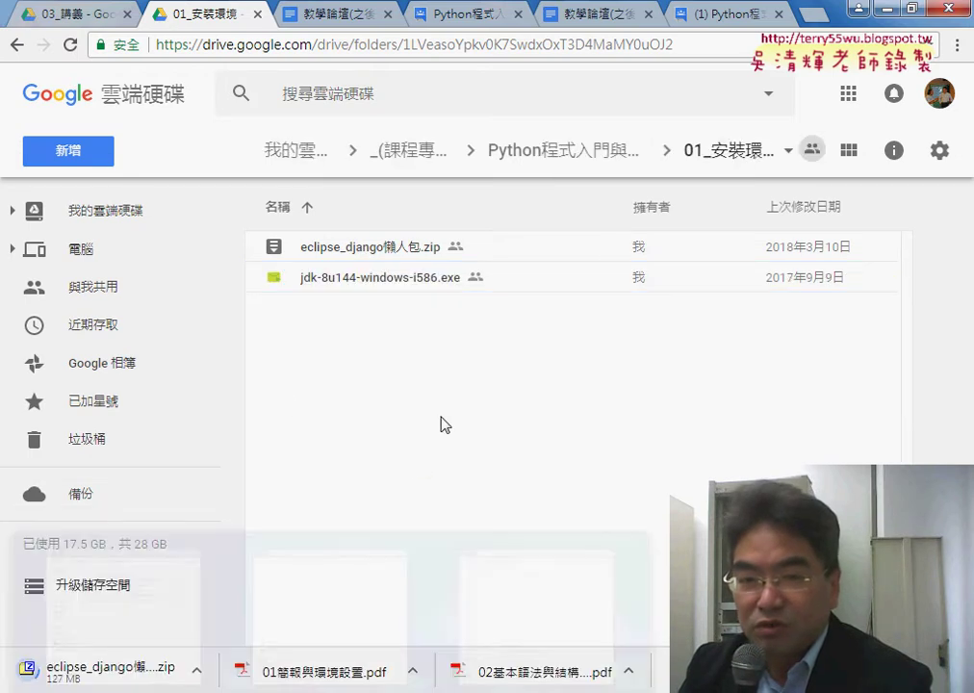
{"action": "left_click", "coordinate": [17, 45]}
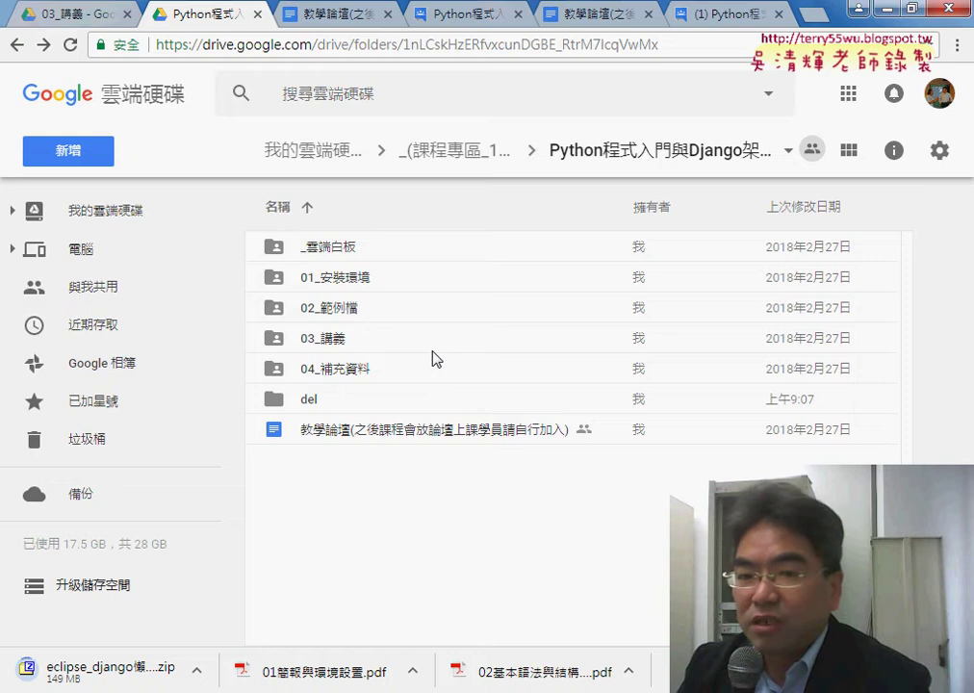
{"action": "double_click", "coordinate": [361, 342]}
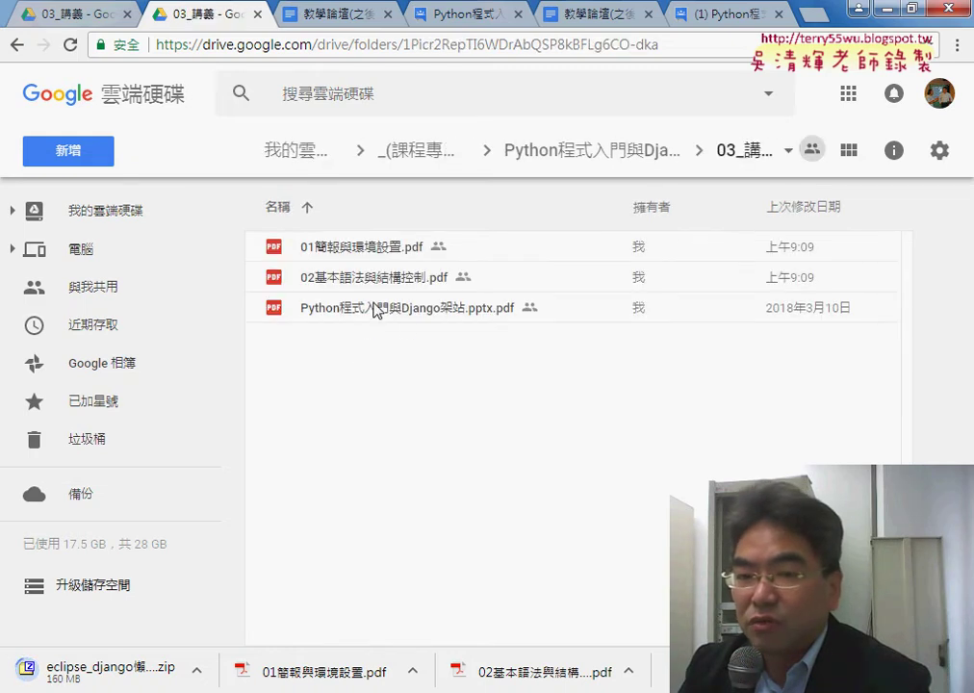
Preview Python程式入門與Django架站.pptx.pdf, skim ahead to page 16, then close the preview
{"action": "left_click", "coordinate": [420, 320]}
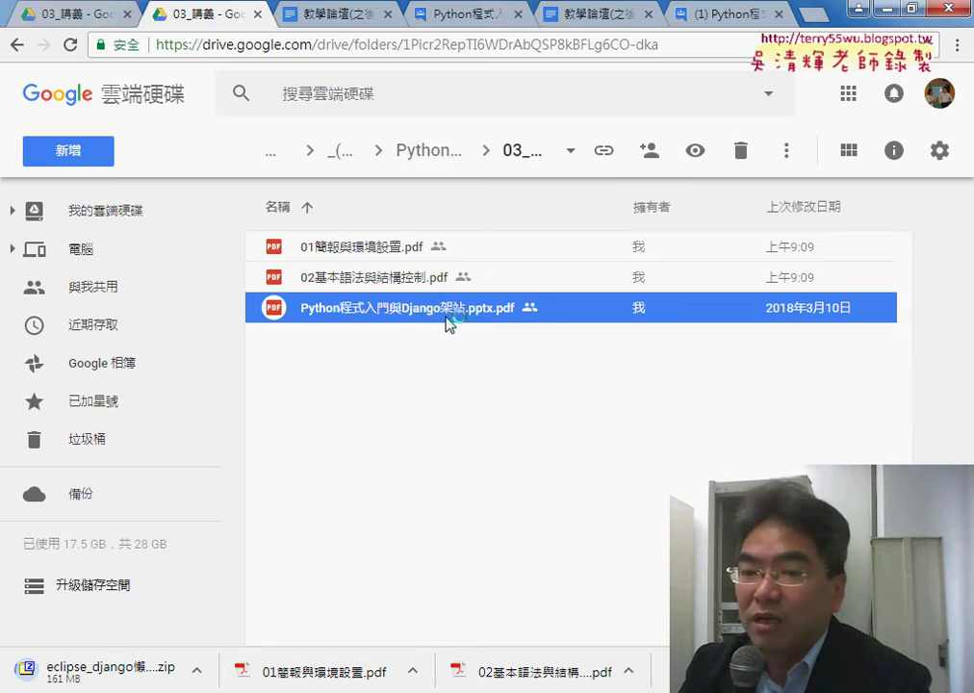
{"action": "double_click", "coordinate": [446, 325]}
{"action": "scroll", "coordinate": [565, 427], "scroll_direction": "down", "scroll_amount": 5}
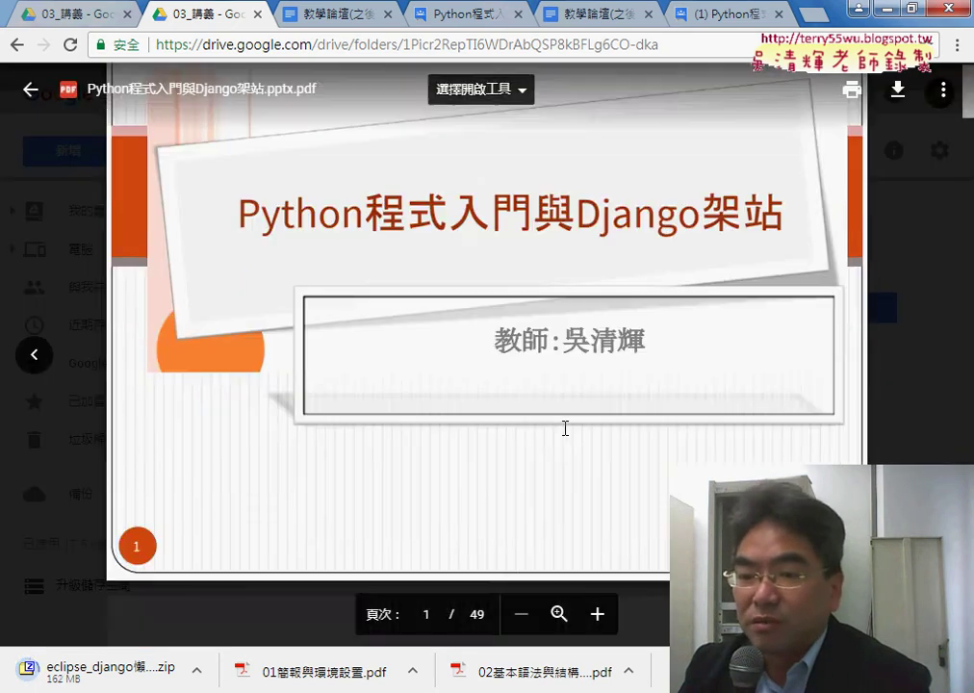
{"action": "scroll", "coordinate": [565, 428], "scroll_direction": "down", "scroll_amount": 10}
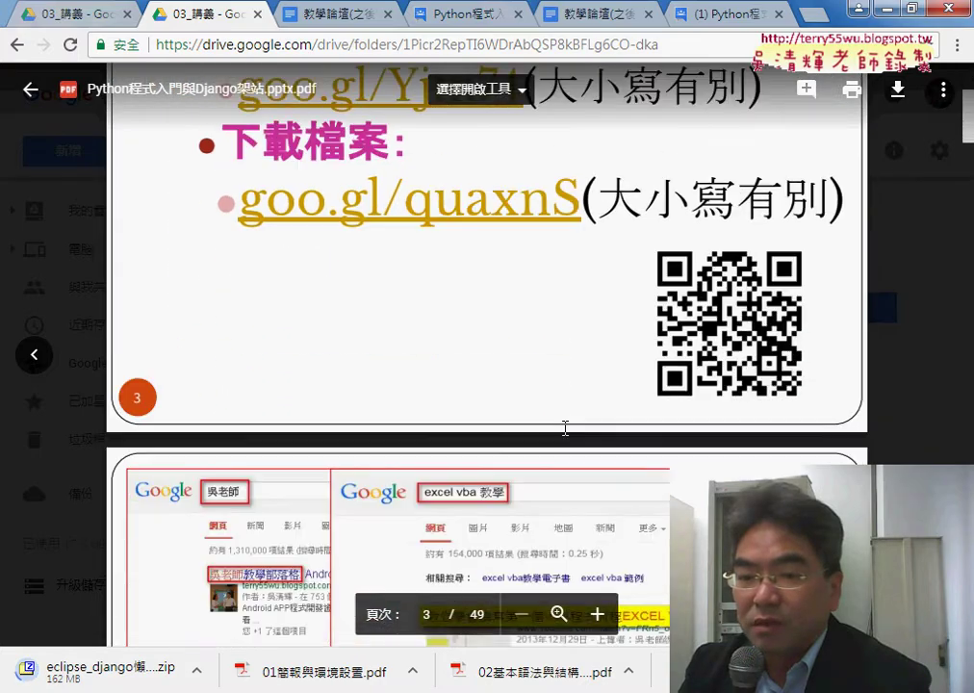
{"action": "scroll", "coordinate": [565, 428], "scroll_direction": "down", "scroll_amount": 4}
{"action": "scroll", "coordinate": [565, 427], "scroll_direction": "down", "scroll_amount": 4}
{"action": "scroll", "coordinate": [565, 428], "scroll_direction": "down", "scroll_amount": 4}
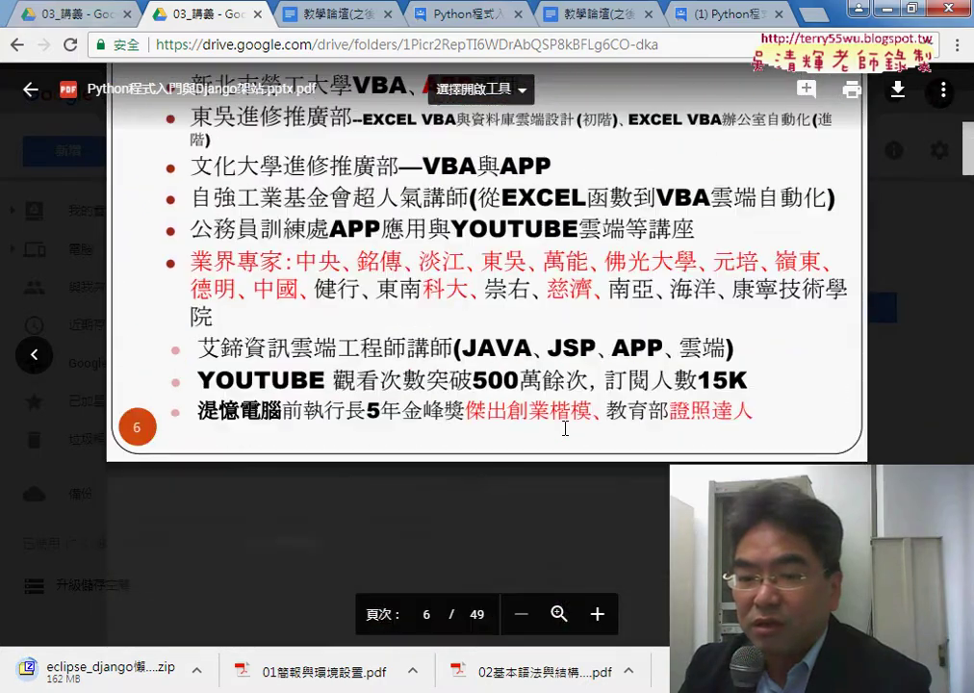
{"action": "scroll", "coordinate": [565, 428], "scroll_direction": "down", "scroll_amount": 4}
{"action": "scroll", "coordinate": [565, 428], "scroll_direction": "down", "scroll_amount": 5}
{"action": "left_click", "coordinate": [969, 312]}
{"action": "left_click_drag", "start_coordinate": [969, 312], "coordinate": [969, 384]}
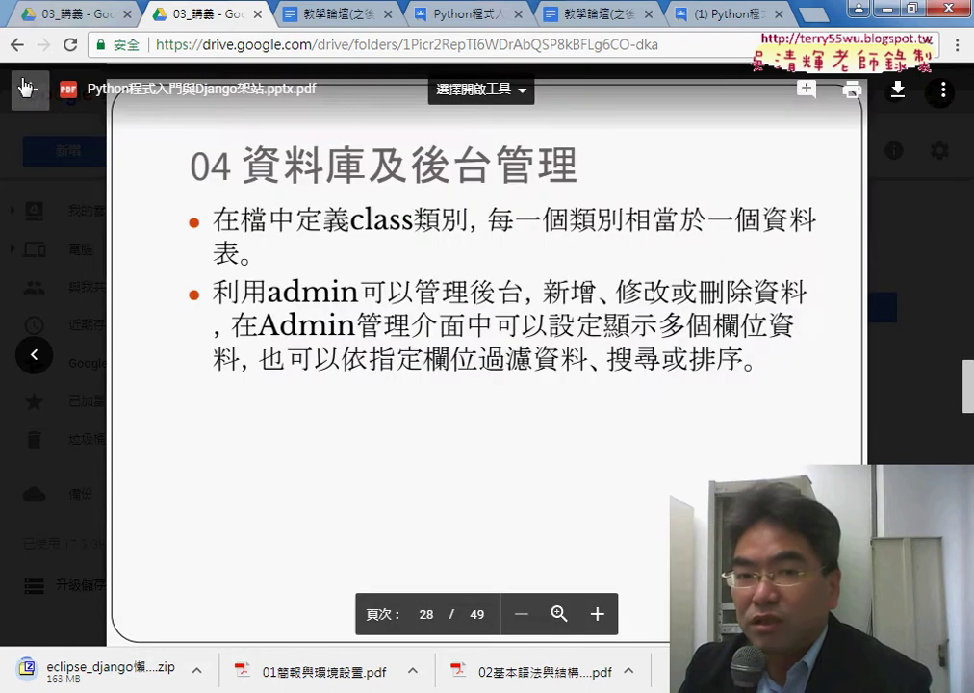
{"action": "left_click", "coordinate": [30, 93]}
Preview 02基本語法與結構控制.pdf and scroll through its slides to page 24, Example BMI
{"action": "left_click", "coordinate": [395, 248]}
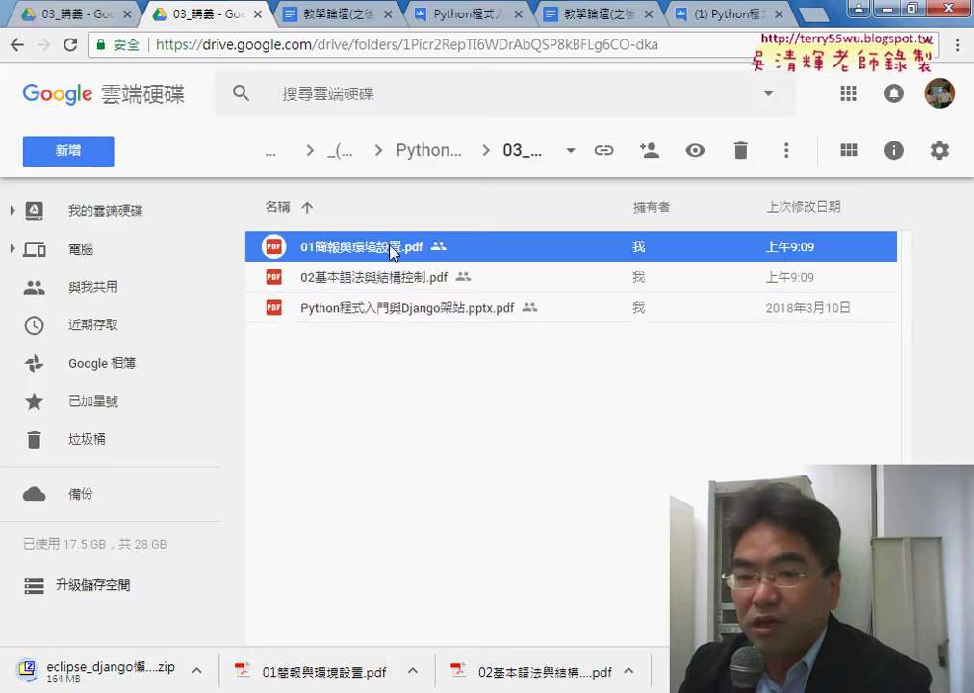
{"action": "left_click", "coordinate": [395, 279]}
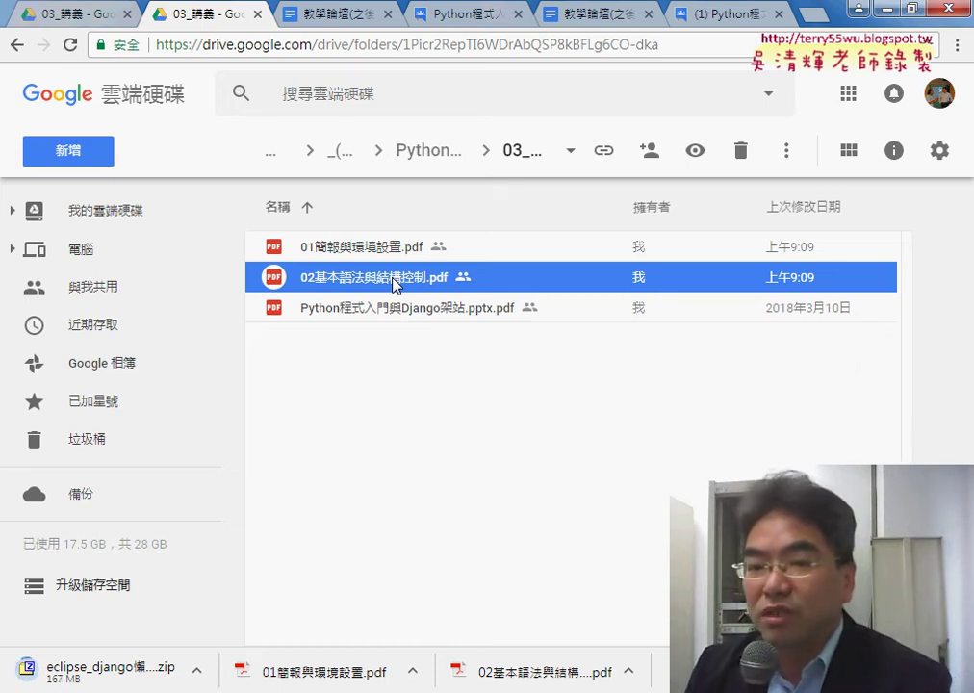
{"action": "double_click", "coordinate": [394, 280]}
{"action": "scroll", "coordinate": [394, 277], "scroll_direction": "down", "scroll_amount": 4}
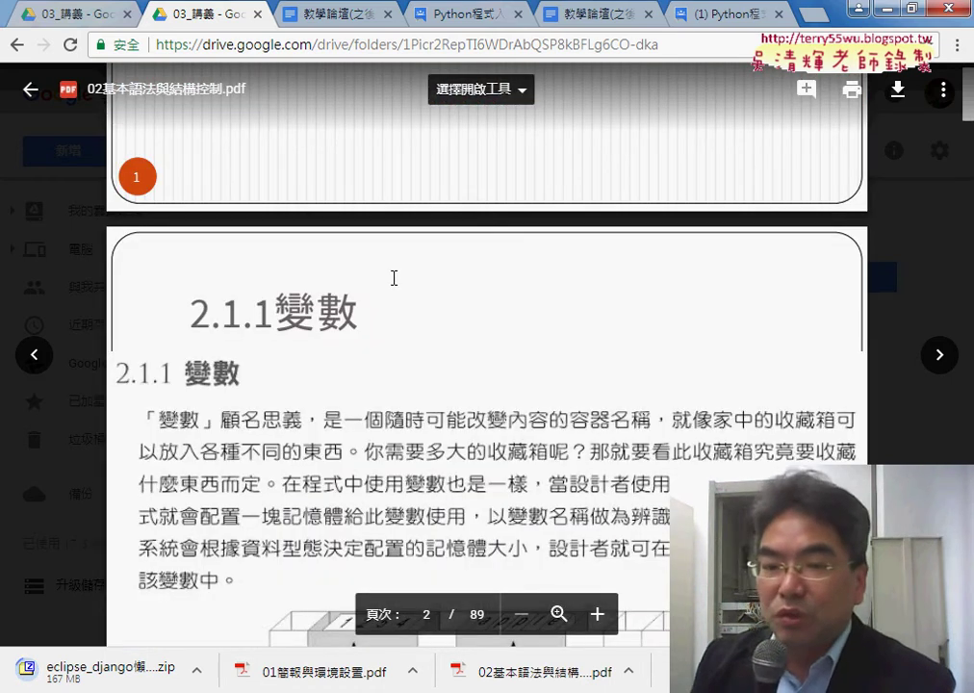
{"action": "scroll", "coordinate": [393, 278], "scroll_direction": "down", "scroll_amount": 1}
{"action": "scroll", "coordinate": [394, 278], "scroll_direction": "down", "scroll_amount": 3}
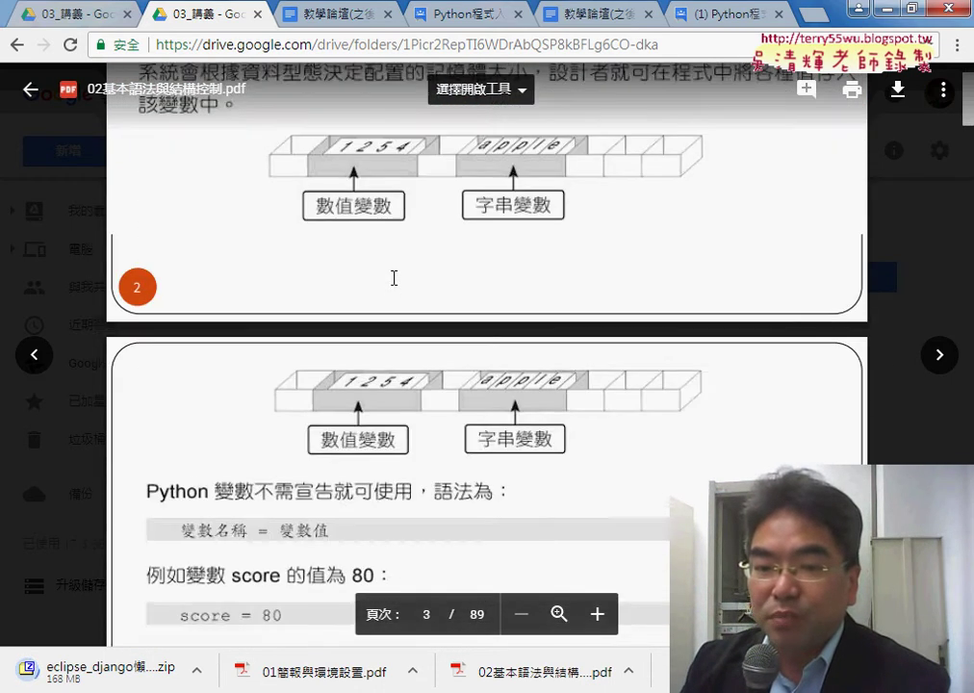
{"action": "scroll", "coordinate": [393, 279], "scroll_direction": "down", "scroll_amount": 3}
{"action": "scroll", "coordinate": [394, 278], "scroll_direction": "down", "scroll_amount": 5}
{"action": "scroll", "coordinate": [395, 278], "scroll_direction": "down", "scroll_amount": 2}
{"action": "scroll", "coordinate": [395, 278], "scroll_direction": "down", "scroll_amount": 3}
{"action": "scroll", "coordinate": [394, 278], "scroll_direction": "down", "scroll_amount": 5}
{"action": "scroll", "coordinate": [394, 278], "scroll_direction": "down", "scroll_amount": 5}
{"action": "scroll", "coordinate": [393, 278], "scroll_direction": "down", "scroll_amount": 5}
{"action": "scroll", "coordinate": [394, 278], "scroll_direction": "down", "scroll_amount": 5}
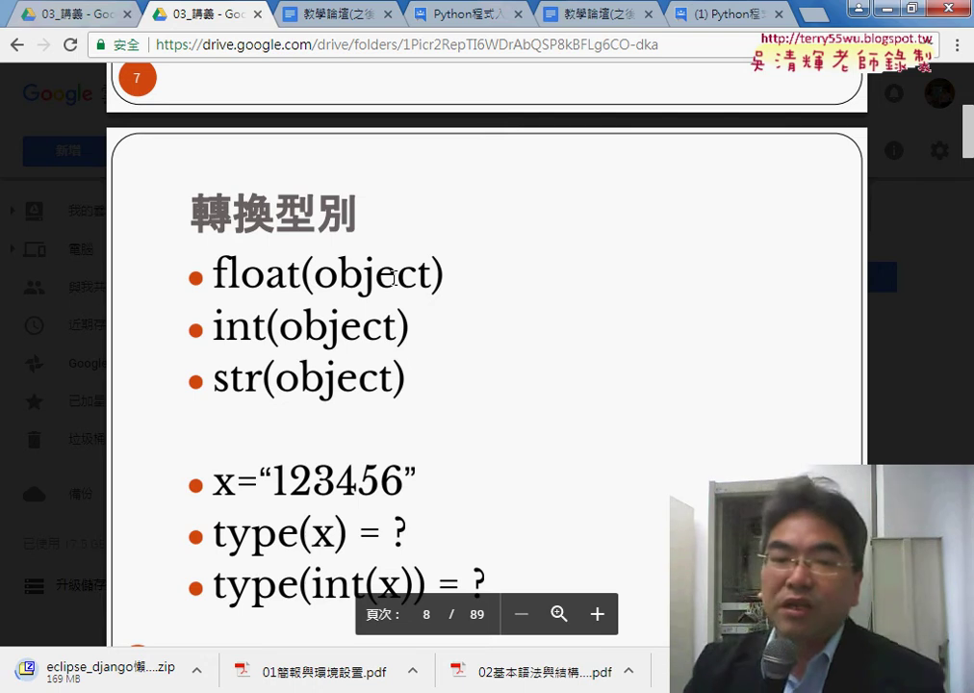
{"action": "scroll", "coordinate": [393, 278], "scroll_direction": "down", "scroll_amount": 5}
{"action": "scroll", "coordinate": [393, 278], "scroll_direction": "down", "scroll_amount": 5}
{"action": "scroll", "coordinate": [393, 278], "scroll_direction": "down", "scroll_amount": 3}
{"action": "scroll", "coordinate": [393, 278], "scroll_direction": "down", "scroll_amount": 4}
{"action": "scroll", "coordinate": [393, 278], "scroll_direction": "down", "scroll_amount": 5}
{"action": "scroll", "coordinate": [393, 278], "scroll_direction": "down", "scroll_amount": 5}
{"action": "scroll", "coordinate": [394, 278], "scroll_direction": "down", "scroll_amount": 1}
{"action": "scroll", "coordinate": [394, 278], "scroll_direction": "down", "scroll_amount": 5}
{"action": "scroll", "coordinate": [394, 278], "scroll_direction": "down", "scroll_amount": 2}
{"action": "scroll", "coordinate": [393, 278], "scroll_direction": "down", "scroll_amount": 5}
{"action": "scroll", "coordinate": [393, 278], "scroll_direction": "down", "scroll_amount": 5}
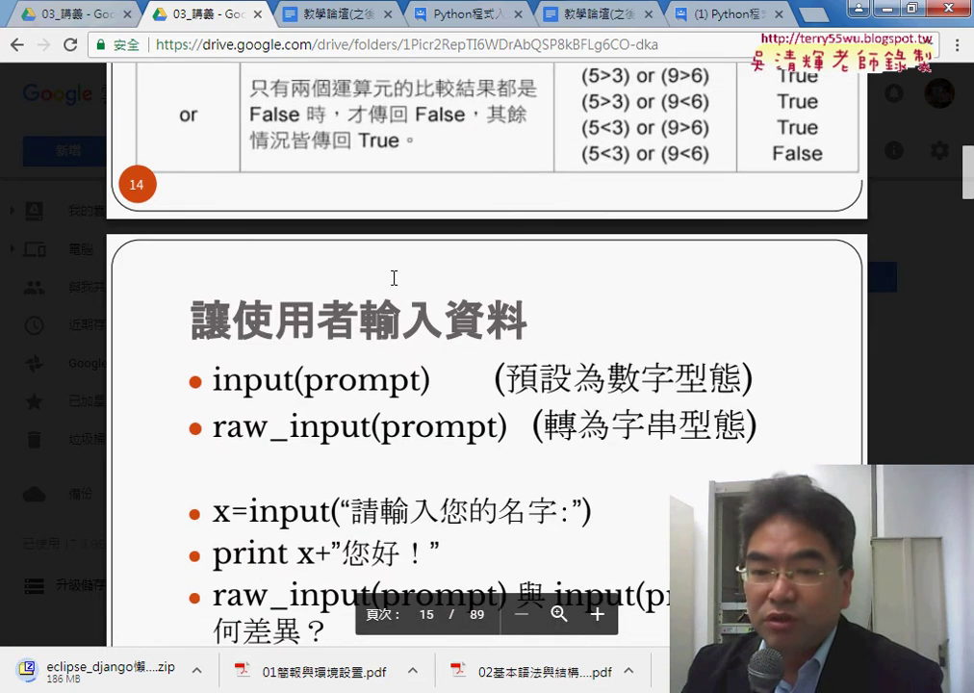
{"action": "scroll", "coordinate": [394, 278], "scroll_direction": "down", "scroll_amount": 1}
{"action": "scroll", "coordinate": [394, 278], "scroll_direction": "down", "scroll_amount": 4}
{"action": "scroll", "coordinate": [393, 278], "scroll_direction": "down", "scroll_amount": 1}
{"action": "scroll", "coordinate": [393, 278], "scroll_direction": "down", "scroll_amount": 4}
{"action": "scroll", "coordinate": [393, 278], "scroll_direction": "down", "scroll_amount": 5}
{"action": "scroll", "coordinate": [394, 278], "scroll_direction": "down", "scroll_amount": 3}
{"action": "scroll", "coordinate": [394, 279], "scroll_direction": "down", "scroll_amount": 3}
{"action": "scroll", "coordinate": [393, 278], "scroll_direction": "down", "scroll_amount": 4}
{"action": "scroll", "coordinate": [394, 278], "scroll_direction": "down", "scroll_amount": 3}
{"action": "scroll", "coordinate": [394, 278], "scroll_direction": "up", "scroll_amount": 3}
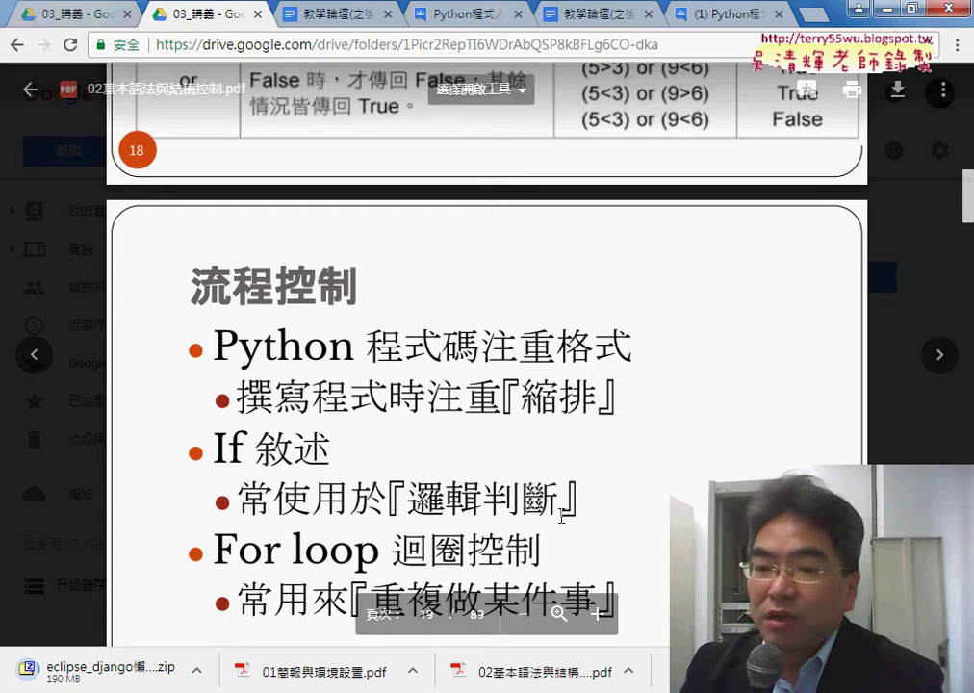
{"action": "scroll", "coordinate": [637, 481], "scroll_direction": "down", "scroll_amount": 3}
{"action": "scroll", "coordinate": [644, 472], "scroll_direction": "down", "scroll_amount": 3}
{"action": "scroll", "coordinate": [644, 472], "scroll_direction": "down", "scroll_amount": 3}
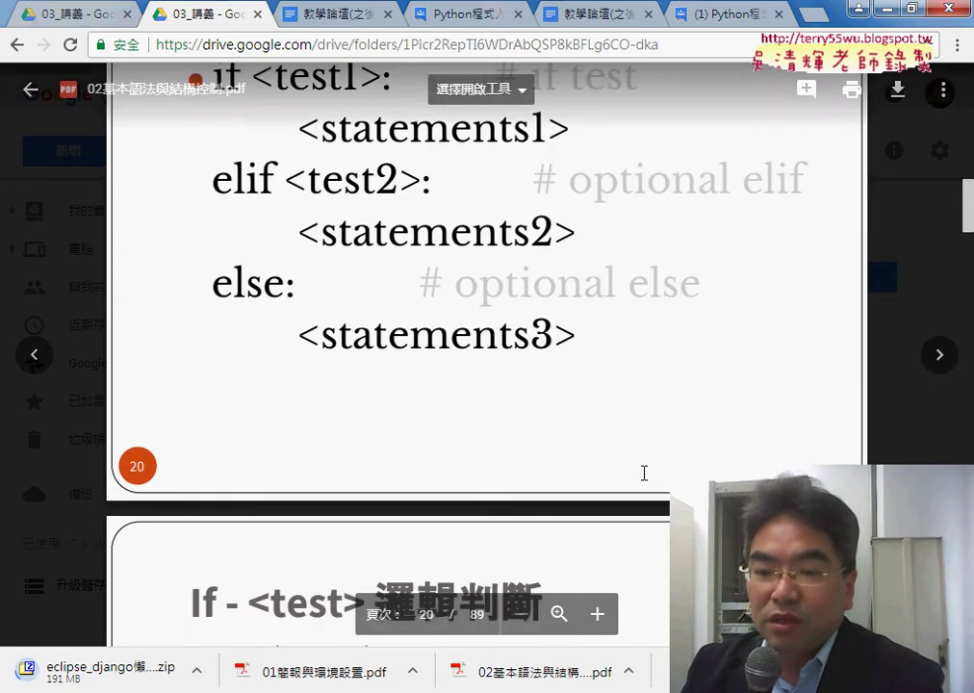
{"action": "scroll", "coordinate": [644, 473], "scroll_direction": "down", "scroll_amount": 4}
{"action": "scroll", "coordinate": [644, 473], "scroll_direction": "down", "scroll_amount": 1}
{"action": "scroll", "coordinate": [644, 472], "scroll_direction": "down", "scroll_amount": 4}
{"action": "scroll", "coordinate": [644, 472], "scroll_direction": "down", "scroll_amount": 2}
{"action": "scroll", "coordinate": [644, 473], "scroll_direction": "down", "scroll_amount": 1}
{"action": "scroll", "coordinate": [643, 472], "scroll_direction": "down", "scroll_amount": 1}
{"action": "scroll", "coordinate": [644, 473], "scroll_direction": "down", "scroll_amount": 1}
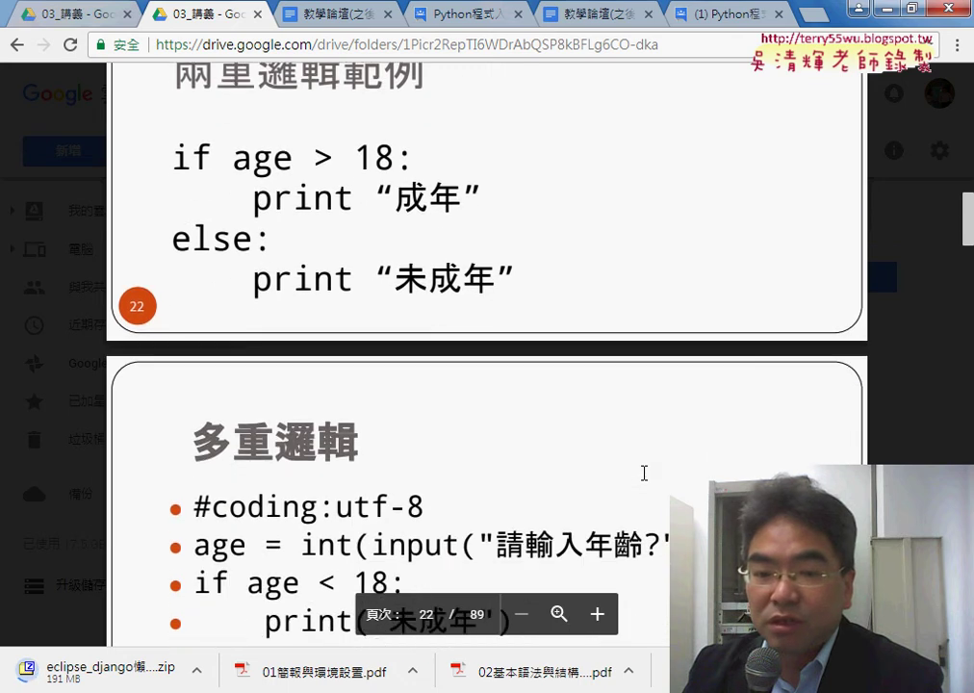
{"action": "scroll", "coordinate": [643, 472], "scroll_direction": "down", "scroll_amount": 1}
{"action": "scroll", "coordinate": [644, 472], "scroll_direction": "down", "scroll_amount": 1}
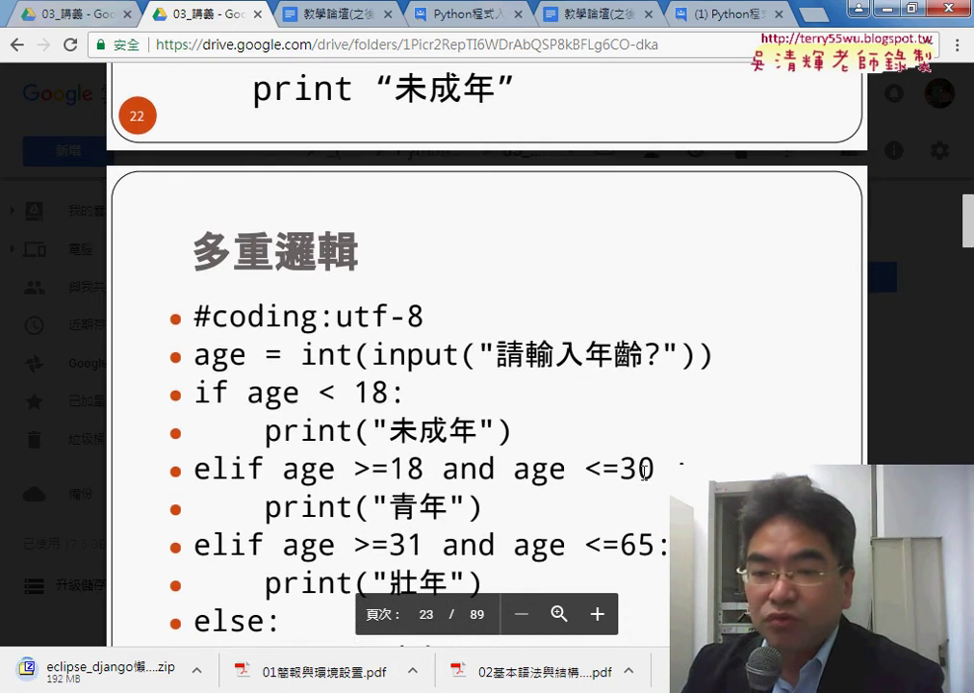
{"action": "scroll", "coordinate": [563, 366], "scroll_direction": "down", "scroll_amount": 1}
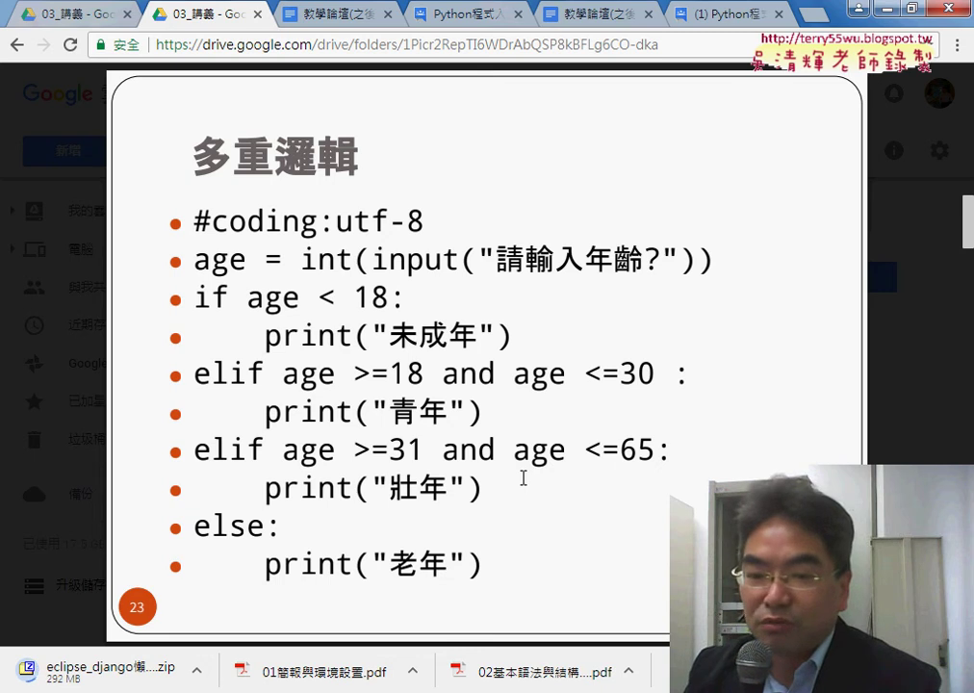
{"action": "scroll", "coordinate": [523, 478], "scroll_direction": "down", "scroll_amount": 5}
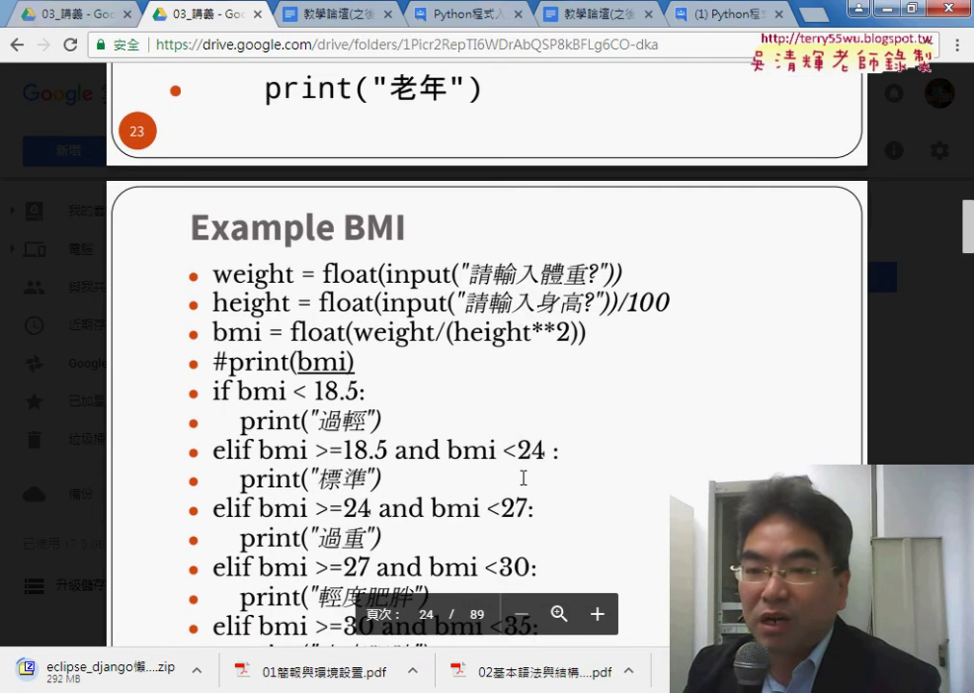
{"action": "scroll", "coordinate": [522, 478], "scroll_direction": "down", "scroll_amount": 1}
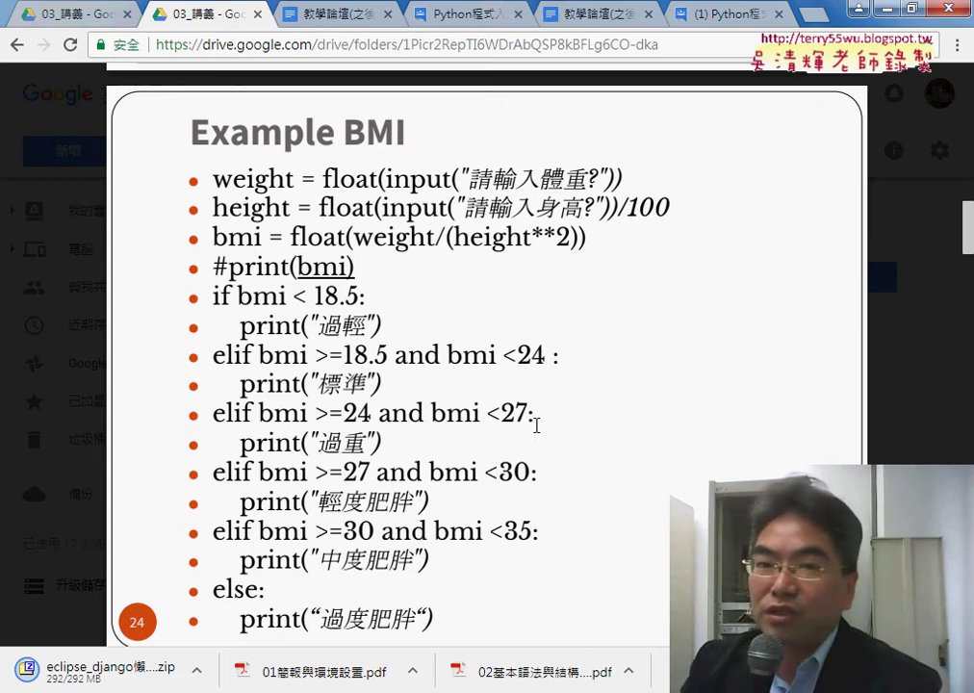
Close the PDF, go up to the course folder, and open 02_建立專案及app from _雲端白板
{"action": "mouse_move", "coordinate": [30, 102]}
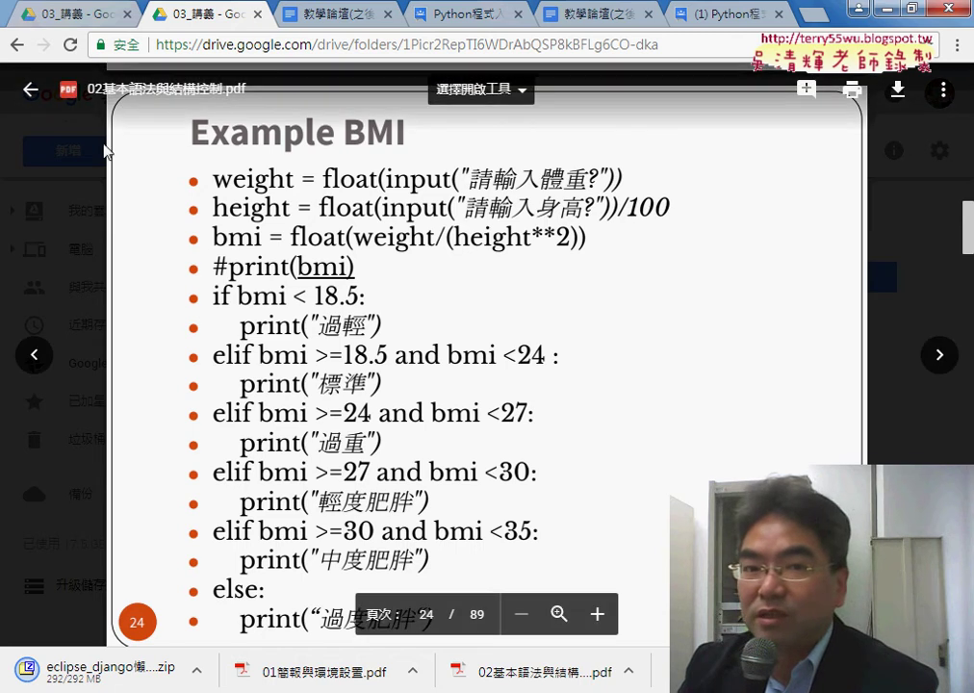
{"action": "left_click", "coordinate": [30, 100]}
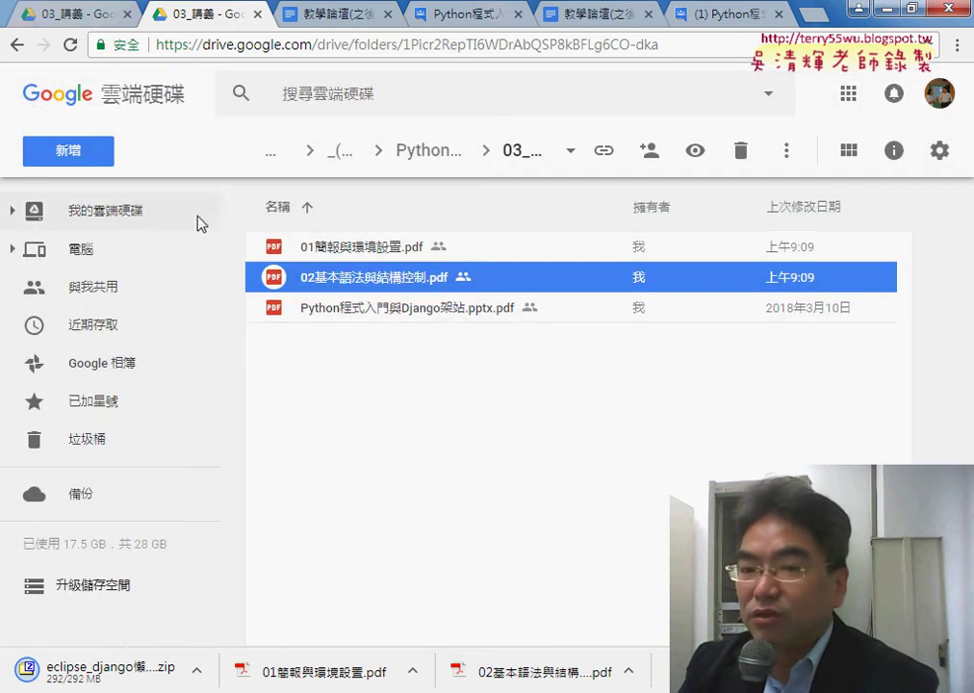
{"action": "left_click", "coordinate": [16, 45]}
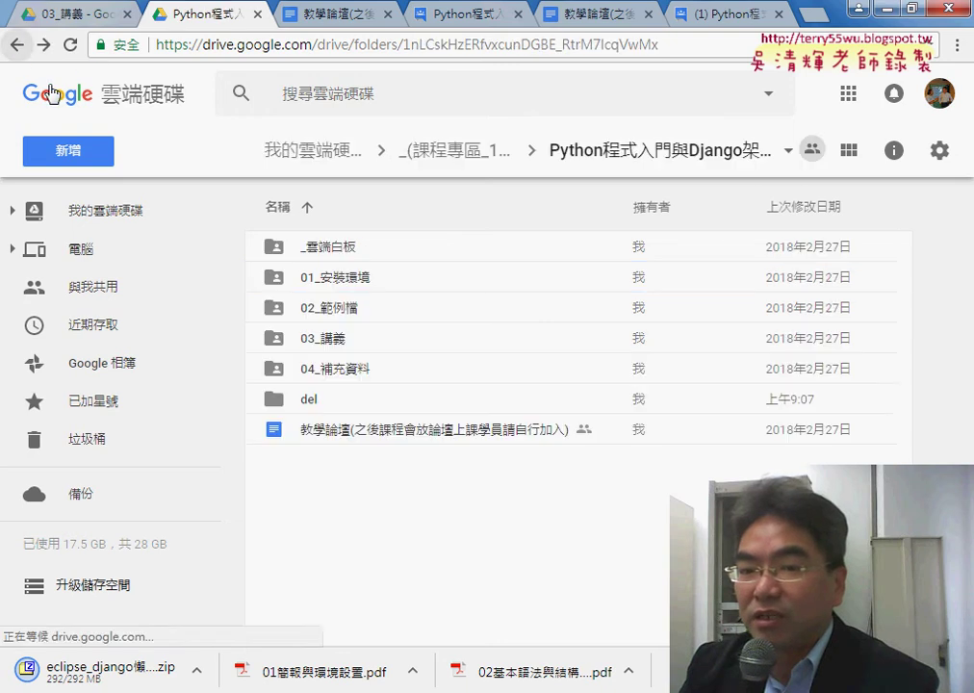
{"action": "left_click", "coordinate": [341, 285]}
{"action": "left_click", "coordinate": [343, 346]}
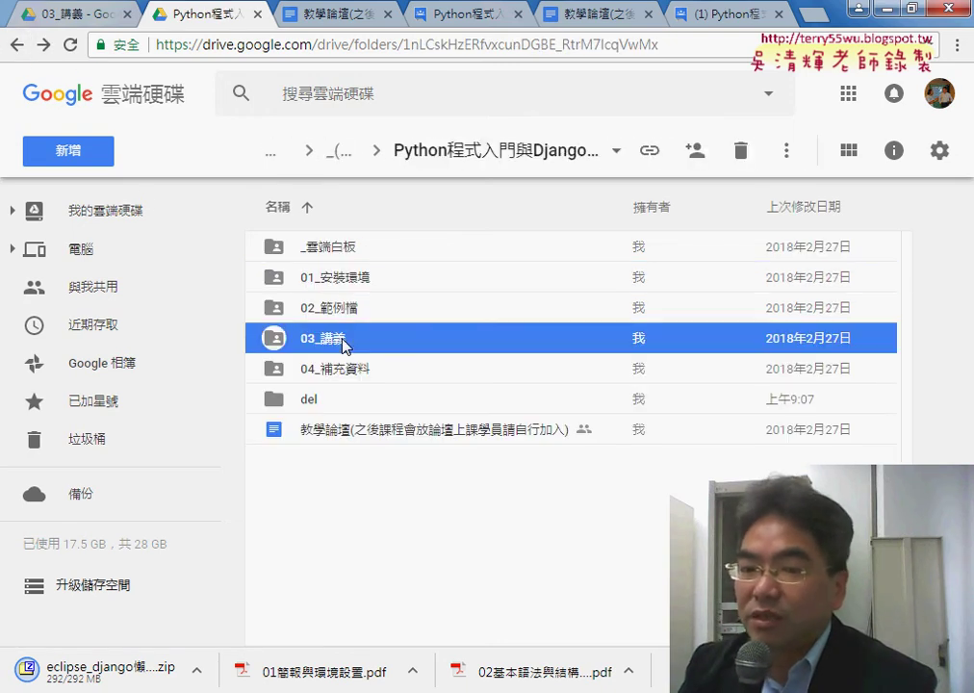
{"action": "double_click", "coordinate": [358, 254]}
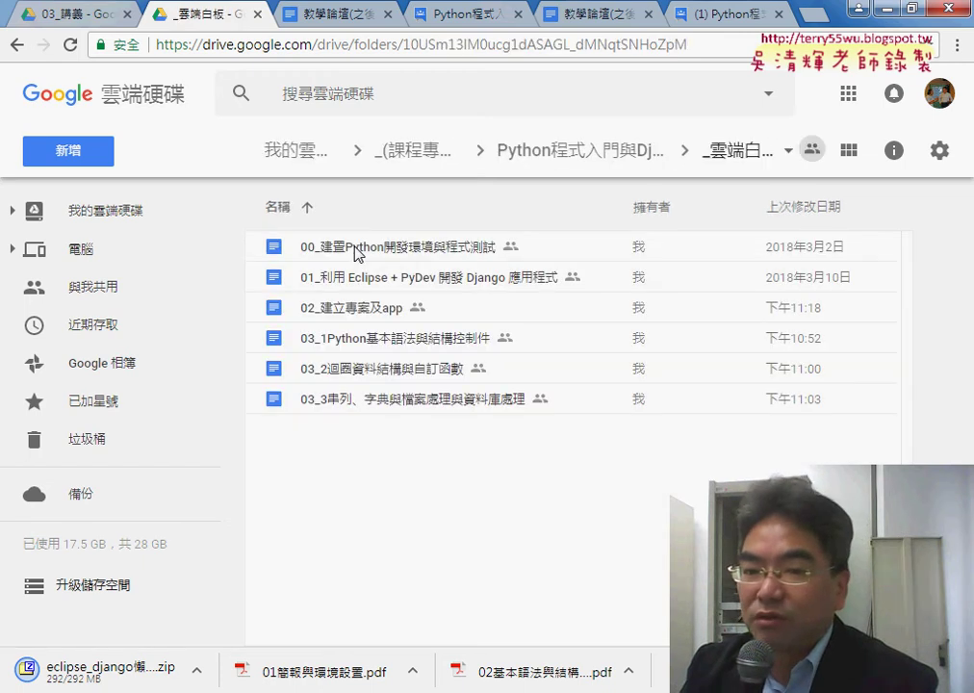
{"action": "left_click", "coordinate": [360, 316]}
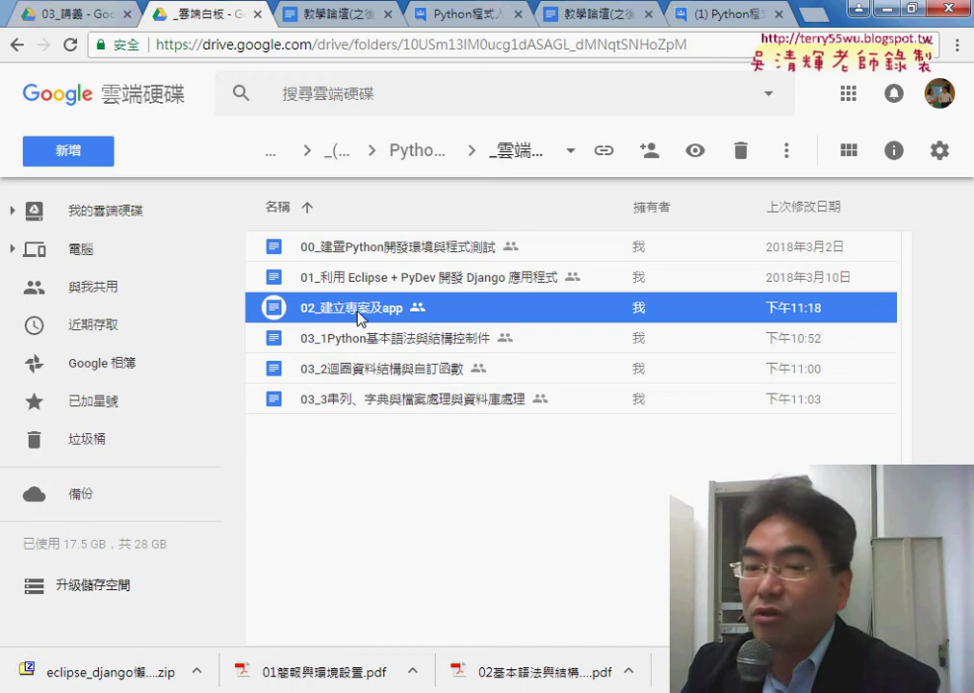
{"action": "double_click", "coordinate": [360, 315]}
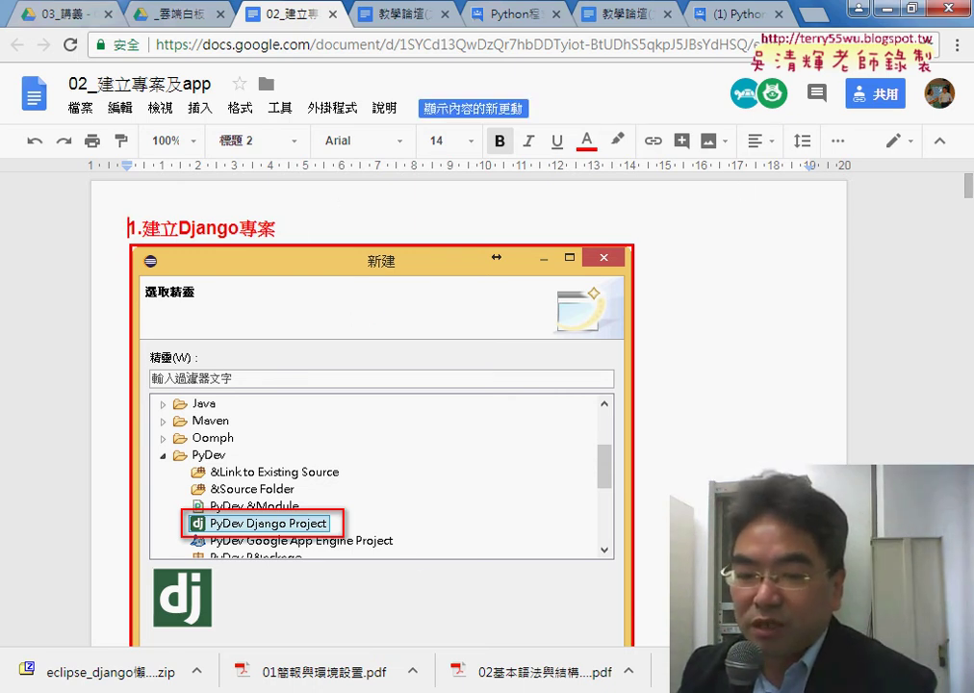
{"action": "mouse_move", "coordinate": [330, 688]}
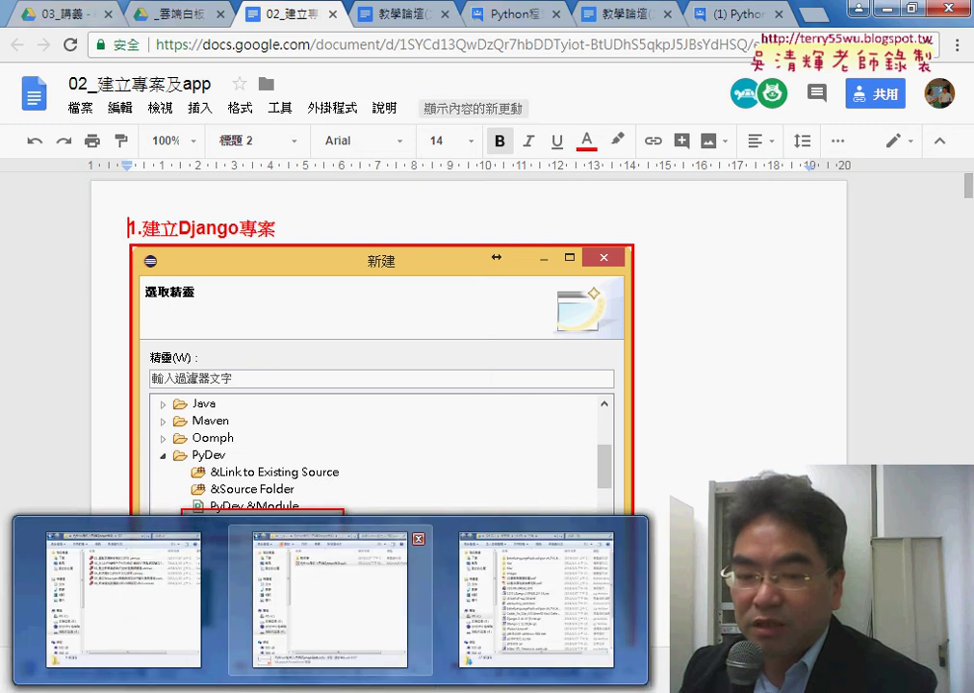
Show drive D: in the file window and select its existing eclipse_django folder
{"action": "left_click", "coordinate": [352, 606]}
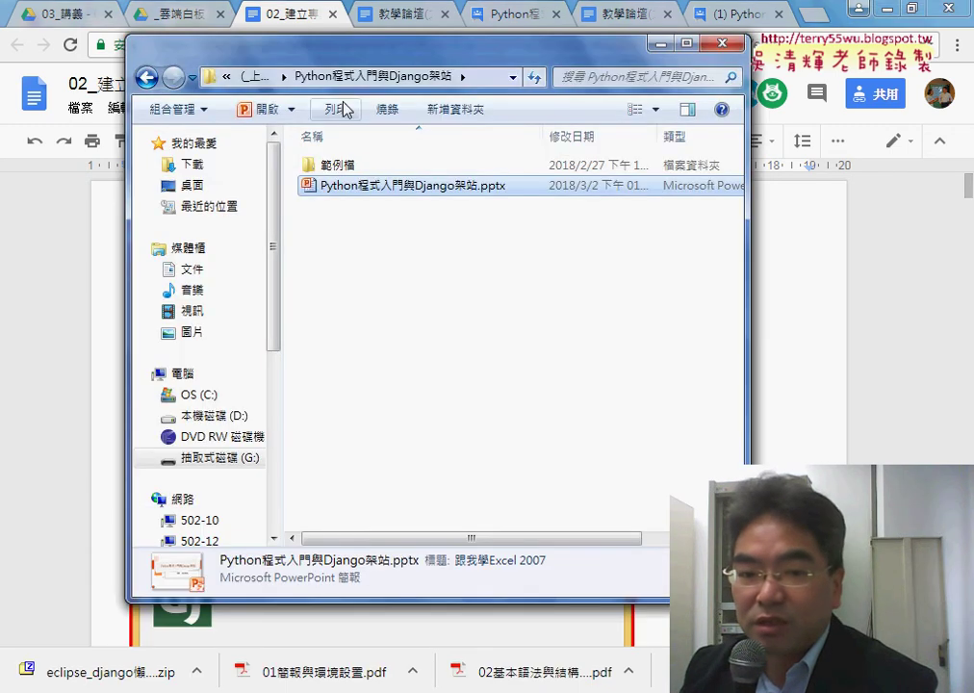
{"action": "left_click", "coordinate": [238, 418]}
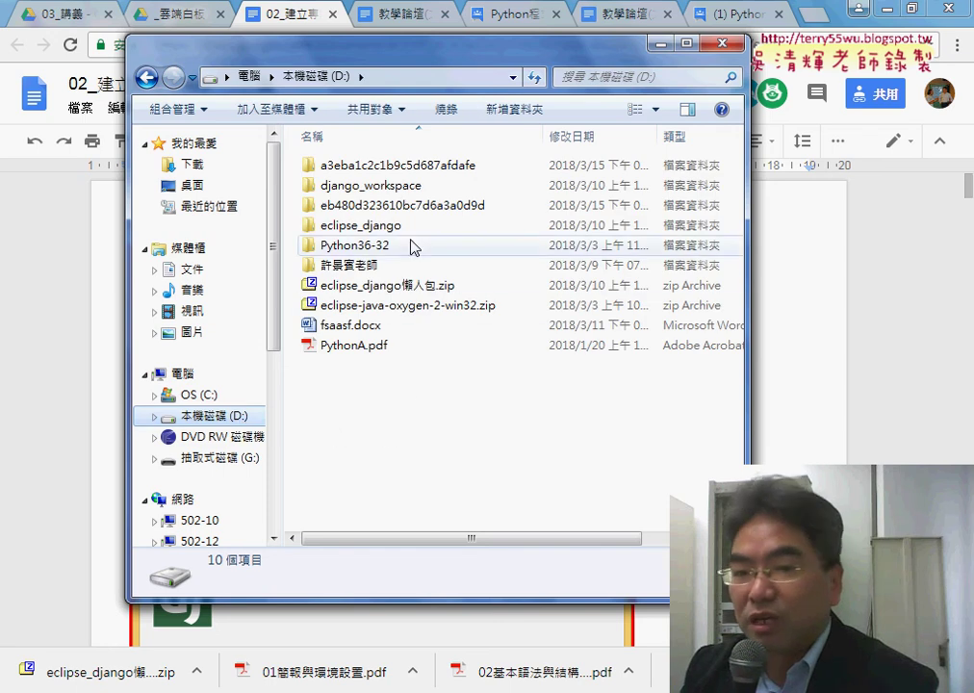
{"action": "left_click", "coordinate": [438, 227]}
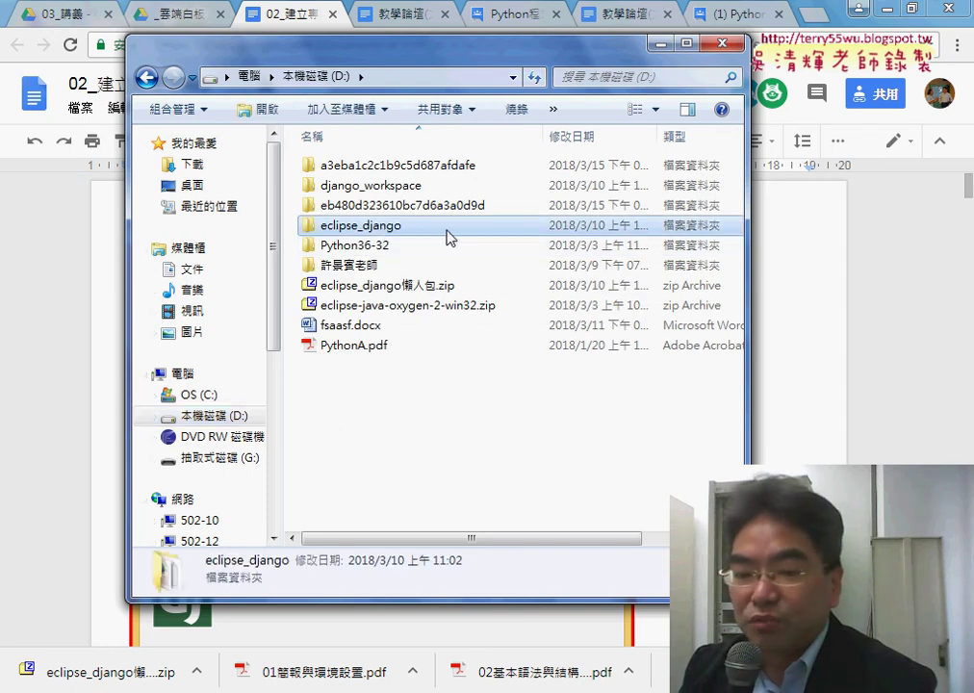
Drag eclipse_django懶人包.zip from Downloads onto D: and extract it, cancelling the overwrite prompt
{"action": "mouse_move", "coordinate": [330, 691]}
{"action": "left_click", "coordinate": [522, 615]}
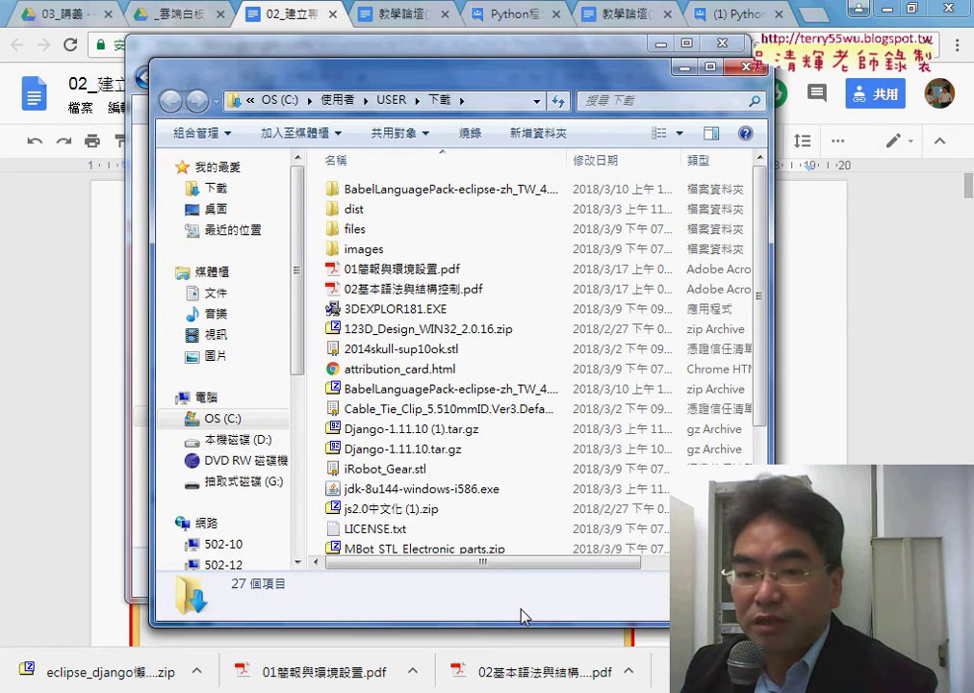
{"action": "scroll", "coordinate": [481, 481], "scroll_direction": "down", "scroll_amount": 3}
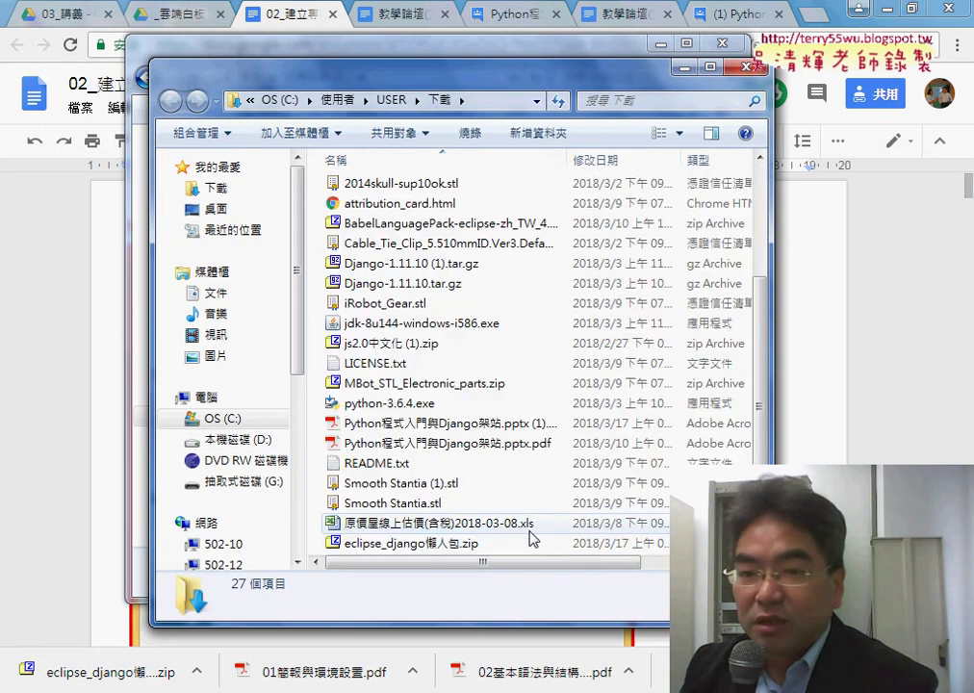
{"action": "left_click", "coordinate": [481, 545]}
{"action": "left_click_drag", "start_coordinate": [342, 72], "coordinate": [748, 78]}
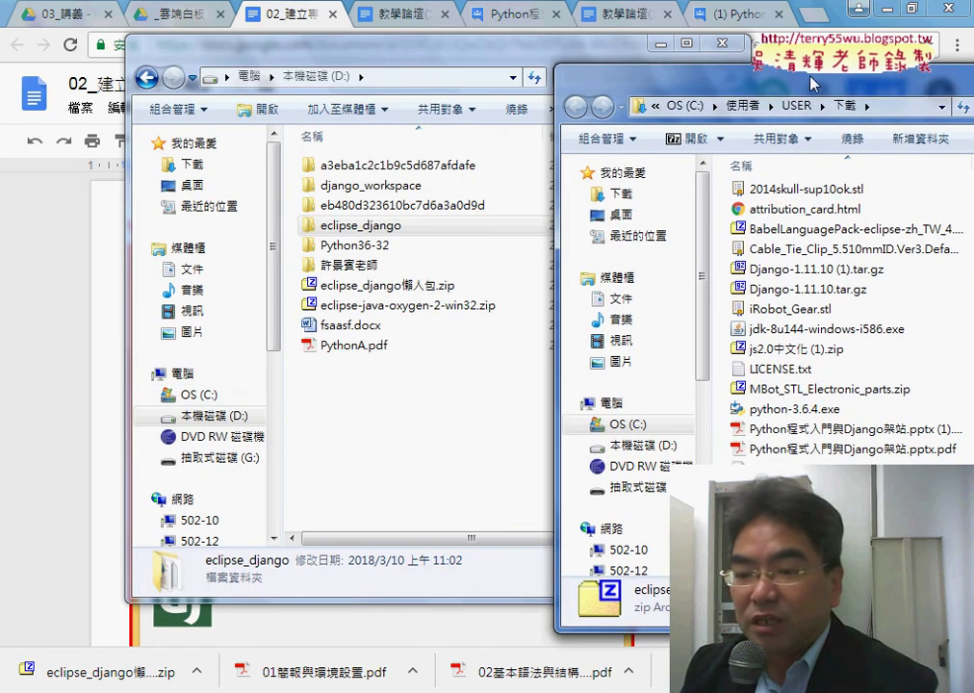
{"action": "left_click_drag", "start_coordinate": [827, 510], "coordinate": [394, 469]}
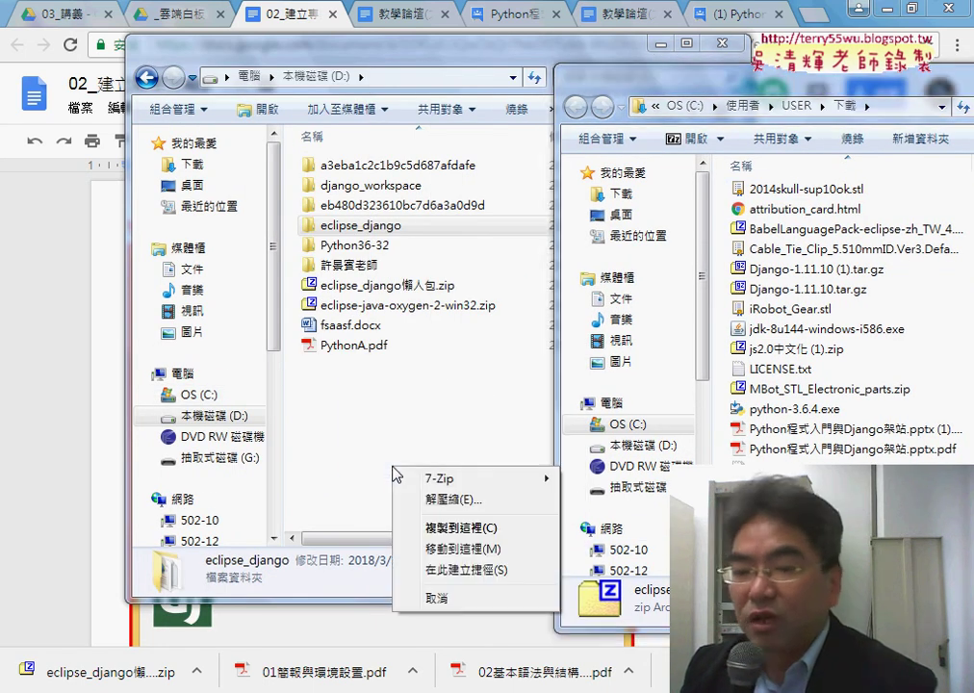
{"action": "mouse_move", "coordinate": [478, 480]}
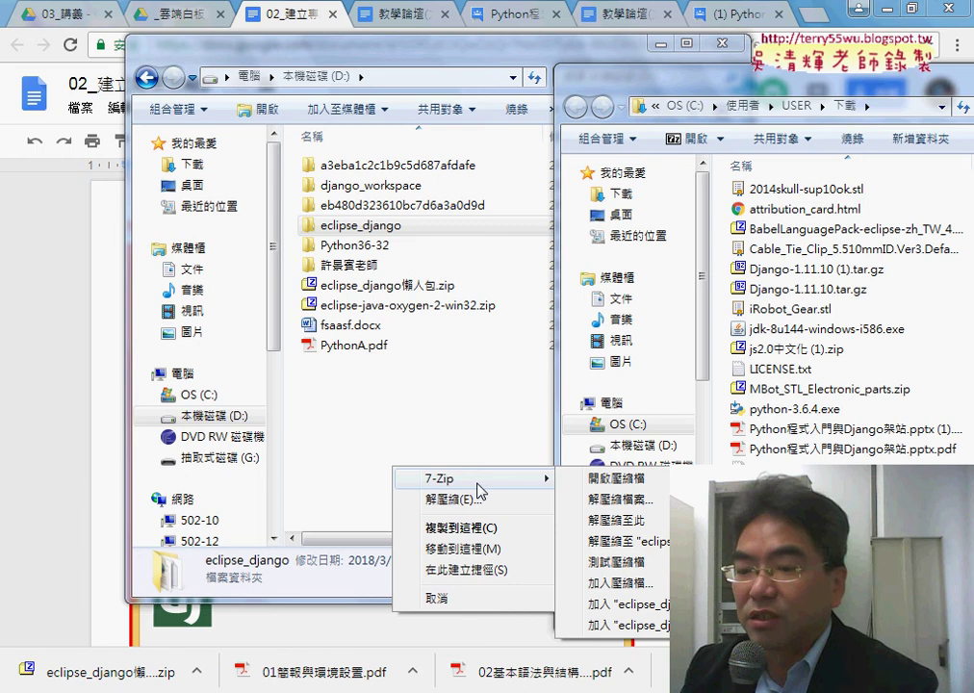
{"action": "left_click", "coordinate": [645, 522]}
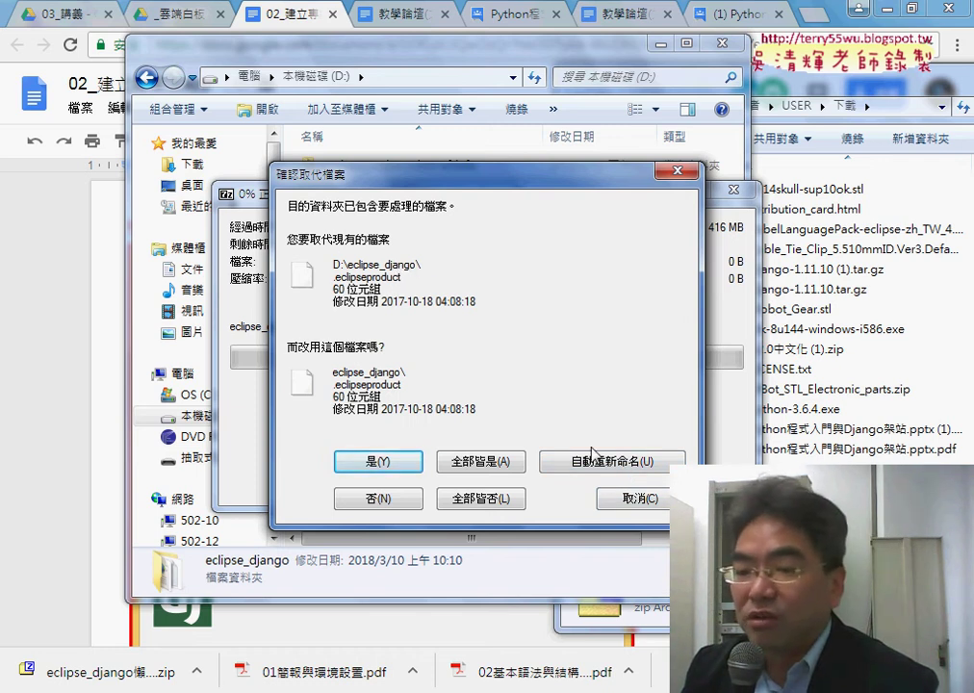
{"action": "left_click", "coordinate": [640, 498]}
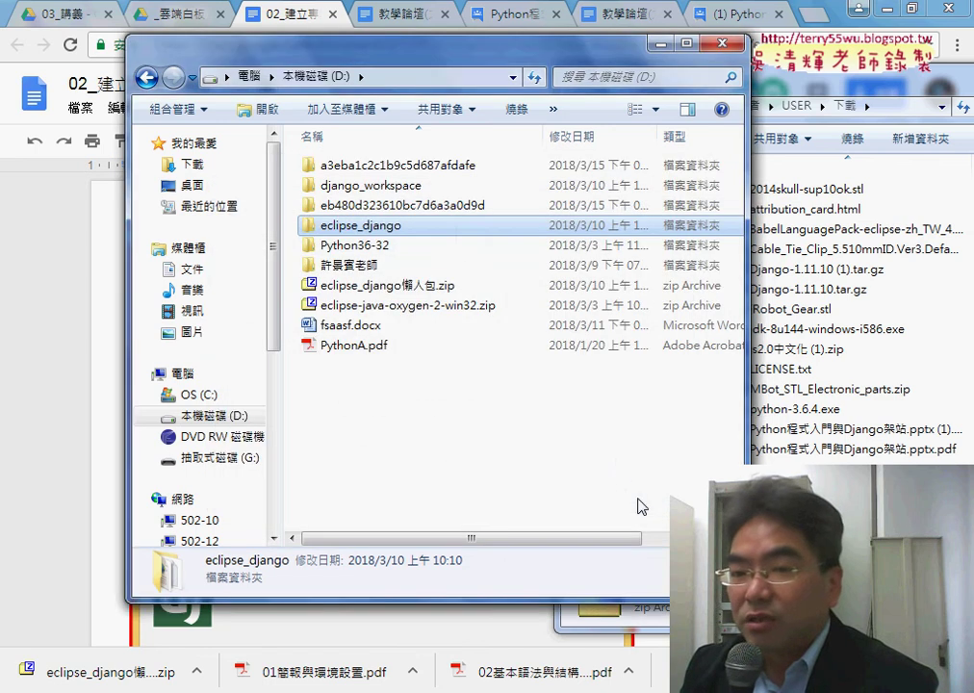
Rename the eclipse_django folder on D: to eclipse_django_old
{"action": "left_click", "coordinate": [404, 232]}
{"action": "left_click", "coordinate": [420, 229]}
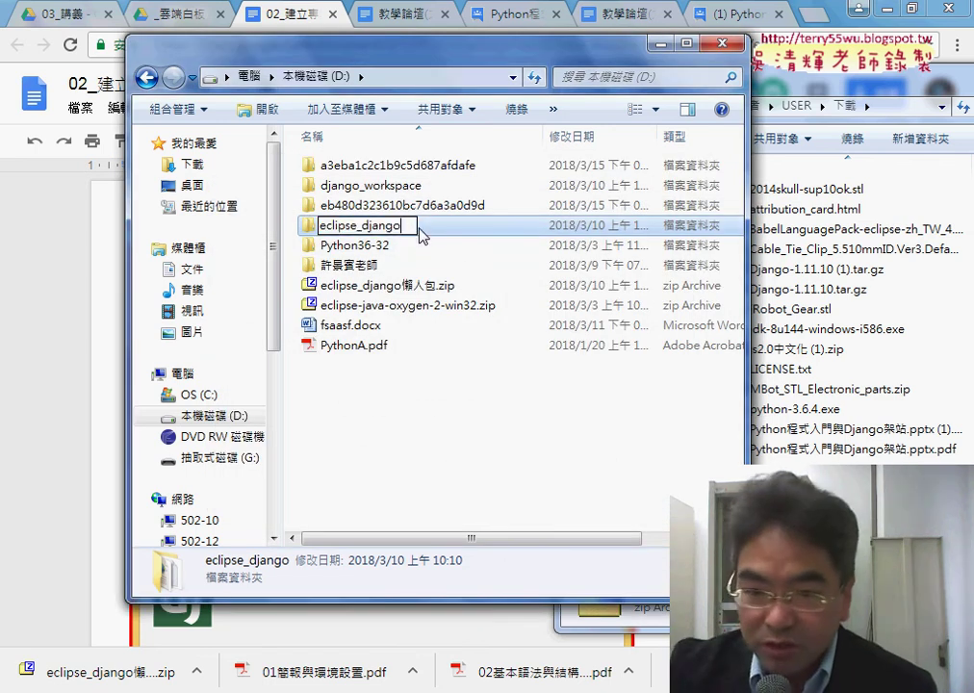
{"action": "type", "text": "_o"}
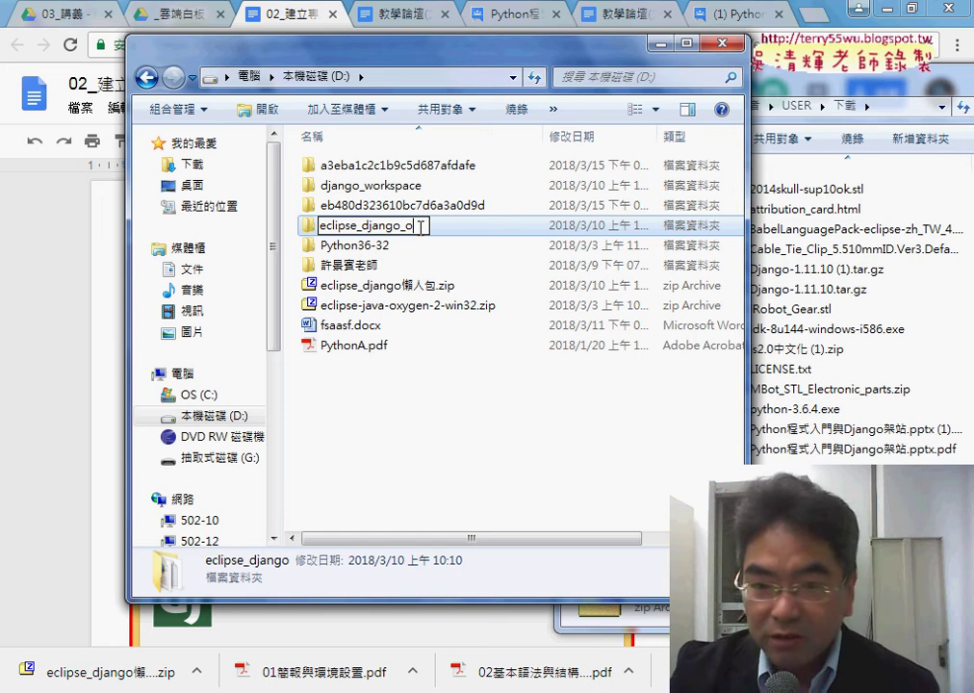
{"action": "type", "text": "ld"}
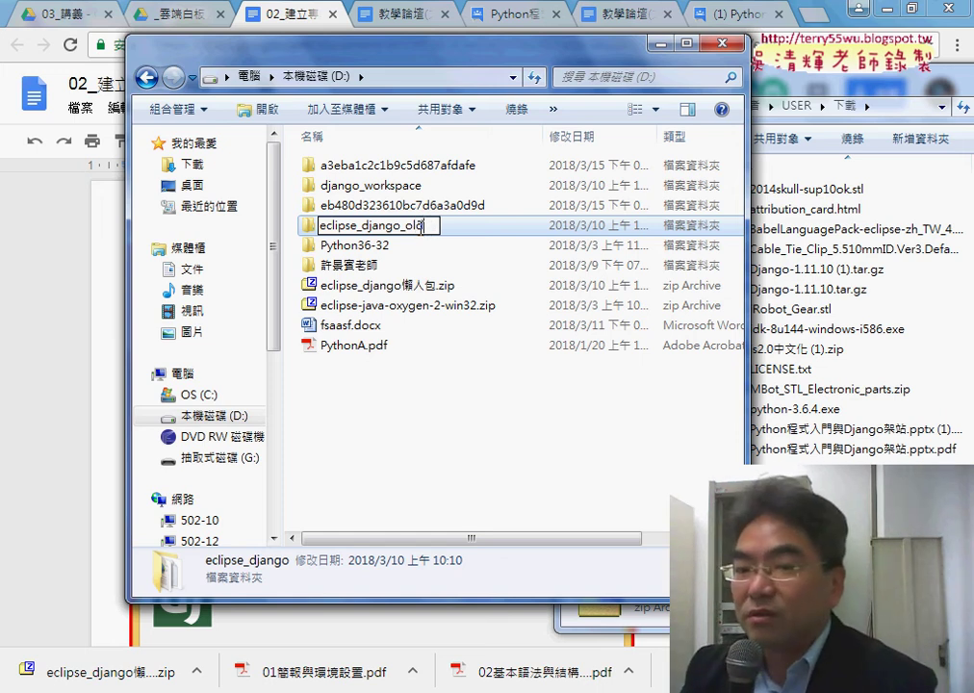
{"action": "left_click", "coordinate": [434, 415]}
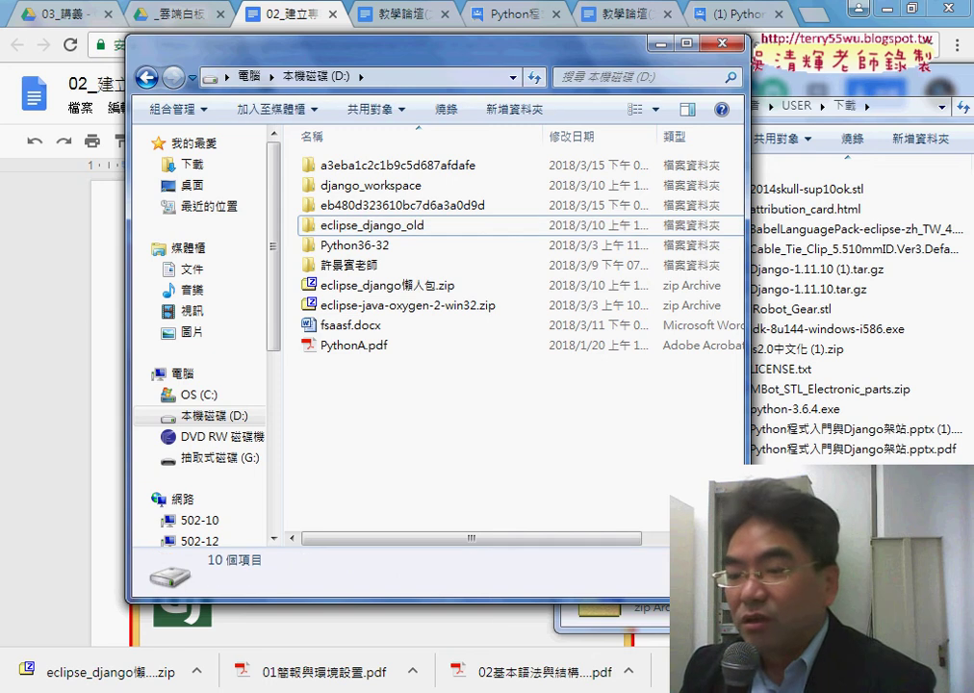
Drop the zip onto D: again and extract it there with 7-Zip's 解壓縮至此
{"action": "left_click_drag", "start_coordinate": [799, 468], "coordinate": [450, 404]}
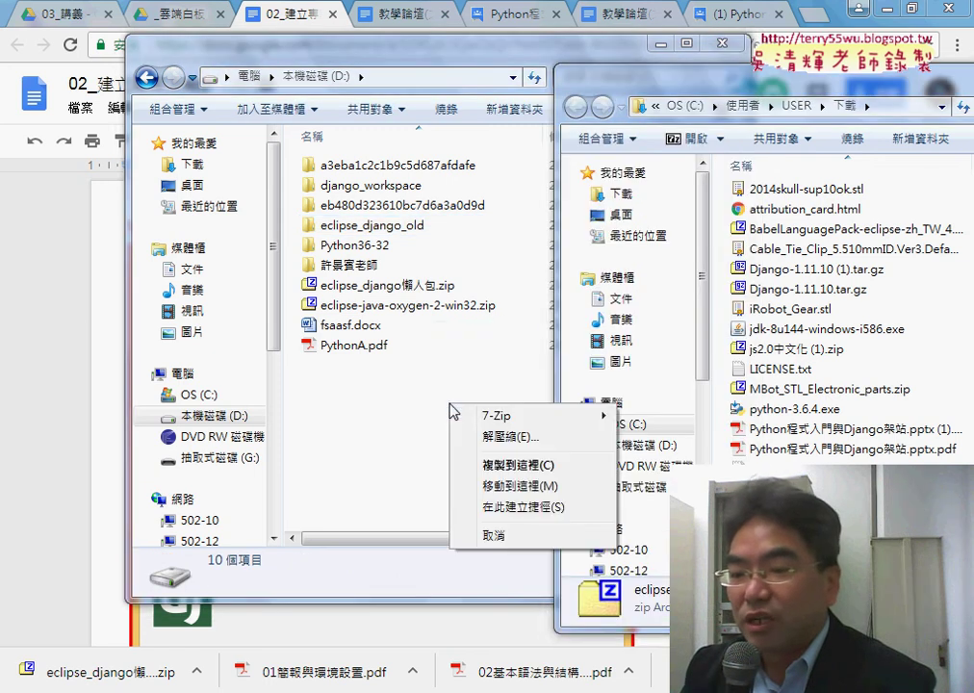
{"action": "mouse_move", "coordinate": [498, 420]}
{"action": "left_click", "coordinate": [671, 458]}
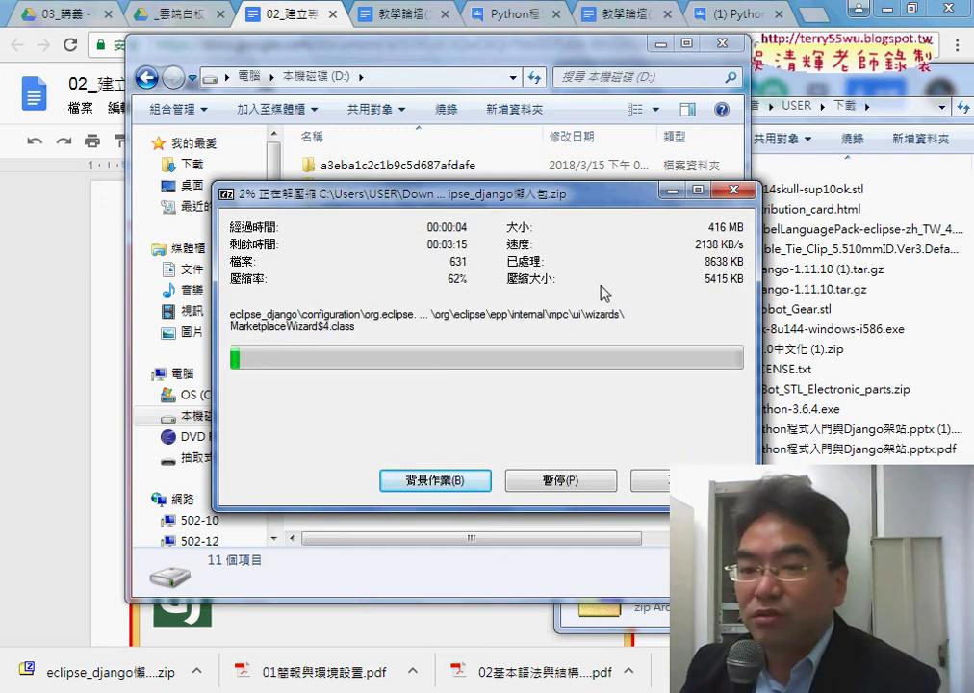
Mark the new eclipse_django folder, eclipse_django_old and the 416 MB size with red annotations
{"action": "left_click_drag", "start_coordinate": [496, 197], "coordinate": [650, 394]}
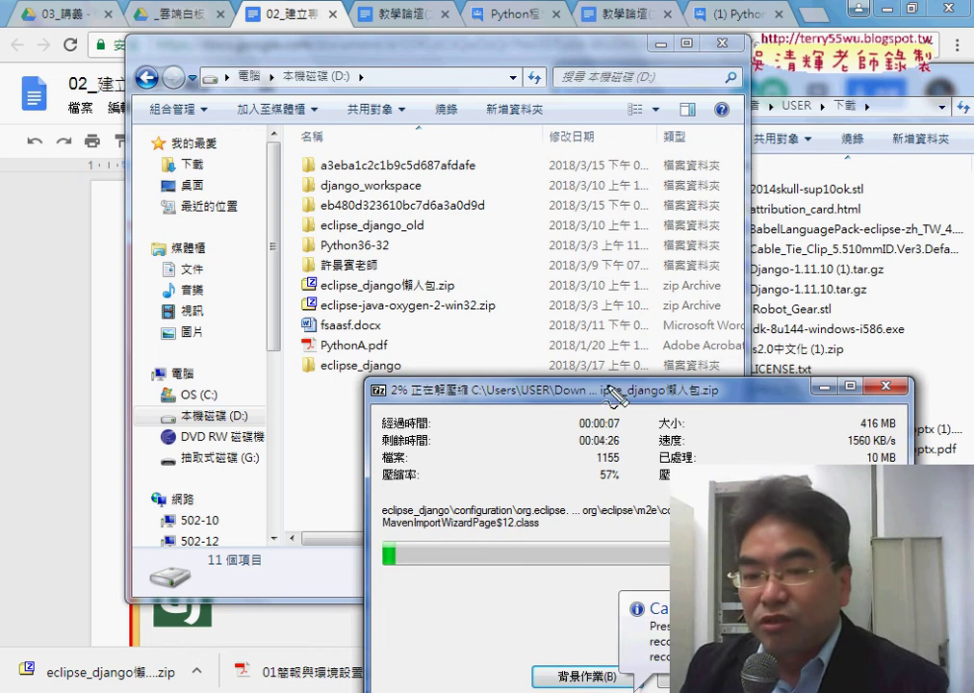
{"action": "left_click_drag", "start_coordinate": [418, 381], "coordinate": [424, 373]}
{"action": "mouse_move", "coordinate": [662, 364]}
{"action": "left_mouse_down"}
{"action": "mouse_move", "coordinate": [429, 365]}
{"action": "mouse_move", "coordinate": [462, 378]}
{"action": "left_mouse_up"}
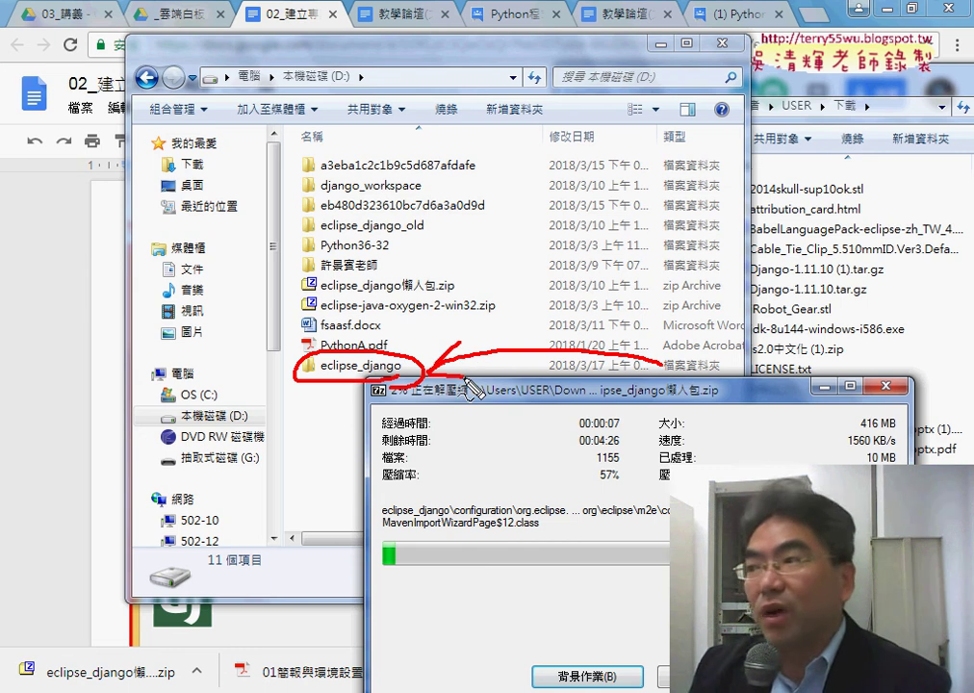
{"action": "left_click_drag", "start_coordinate": [423, 232], "coordinate": [292, 234]}
{"action": "mouse_move", "coordinate": [568, 178]}
{"action": "left_mouse_down"}
{"action": "mouse_move", "coordinate": [423, 207]}
{"action": "mouse_move", "coordinate": [404, 224]}
{"action": "mouse_move", "coordinate": [460, 221]}
{"action": "left_mouse_up"}
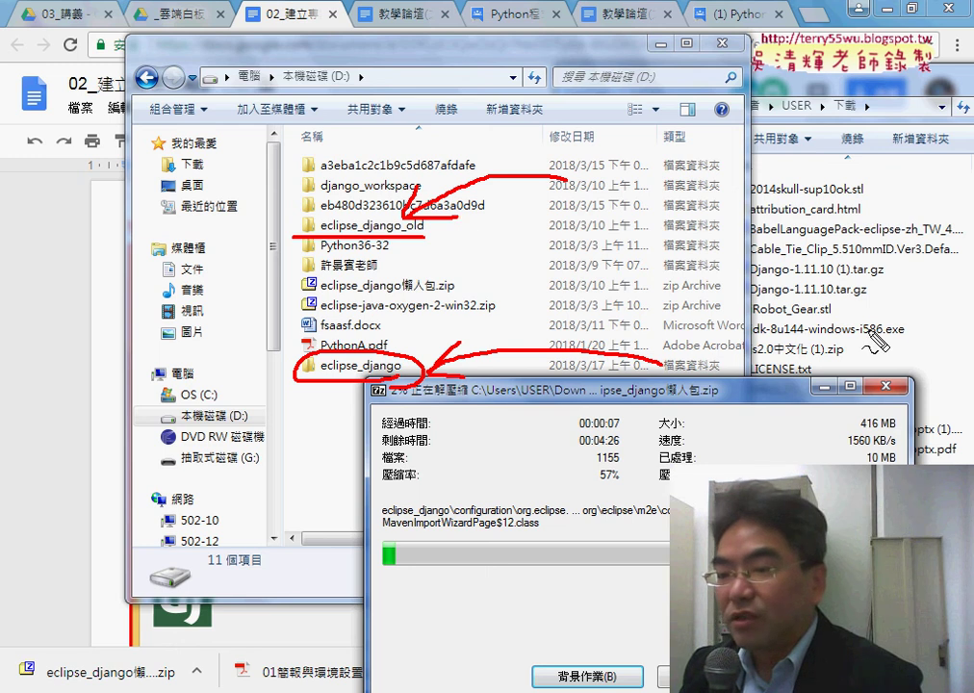
{"action": "left_click_drag", "start_coordinate": [859, 431], "coordinate": [888, 431]}
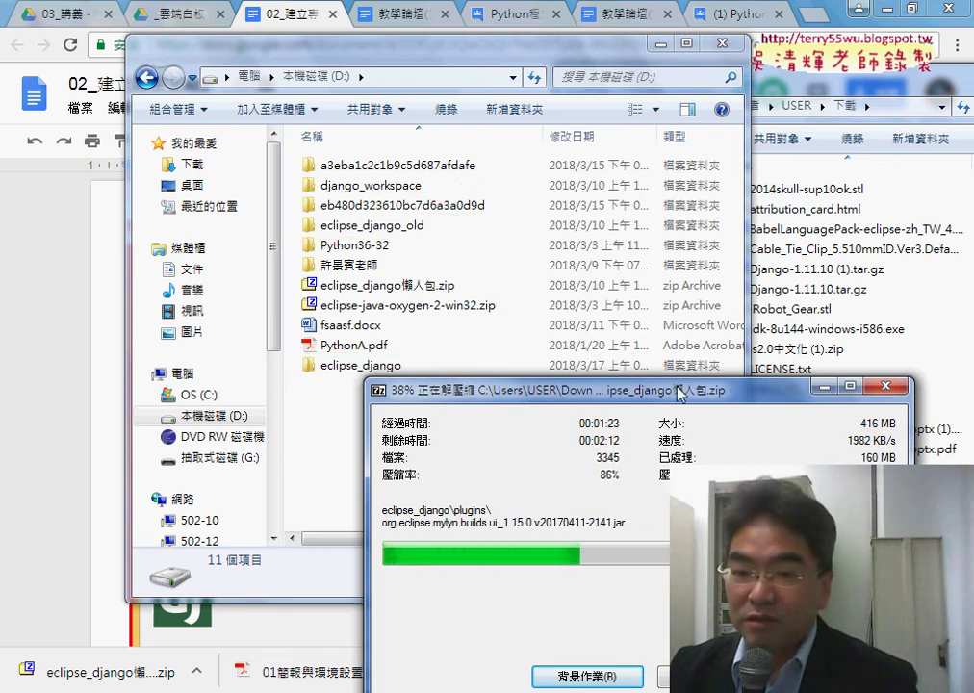
{"action": "left_click_drag", "start_coordinate": [642, 394], "coordinate": [656, 347]}
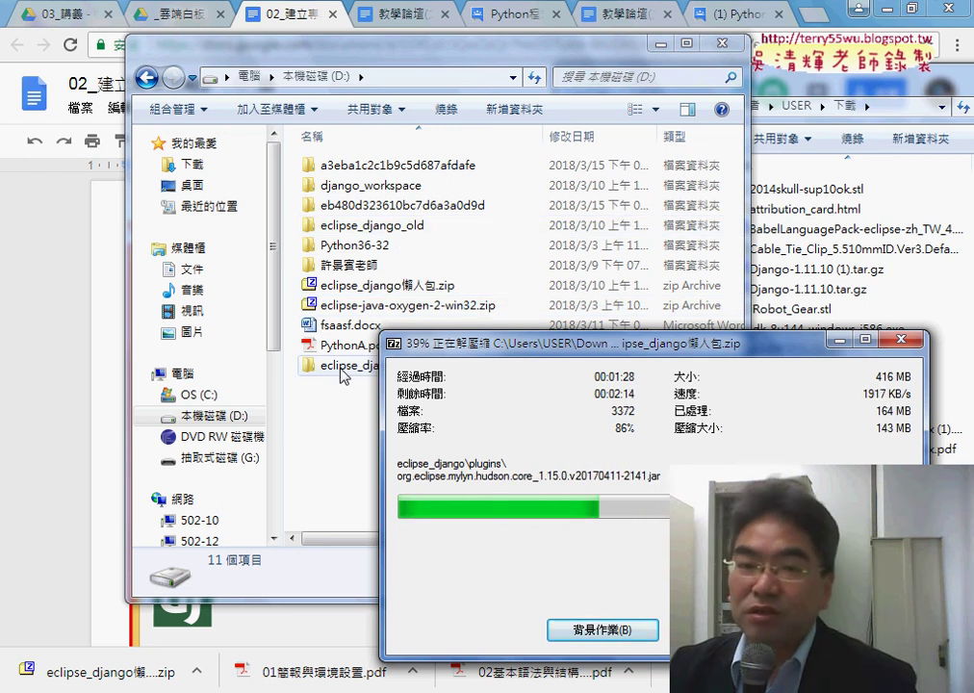
Open eclipse_django_old and run its eclipse.exe to bring up the Eclipse Oxygen.2 splash
{"action": "double_click", "coordinate": [409, 225]}
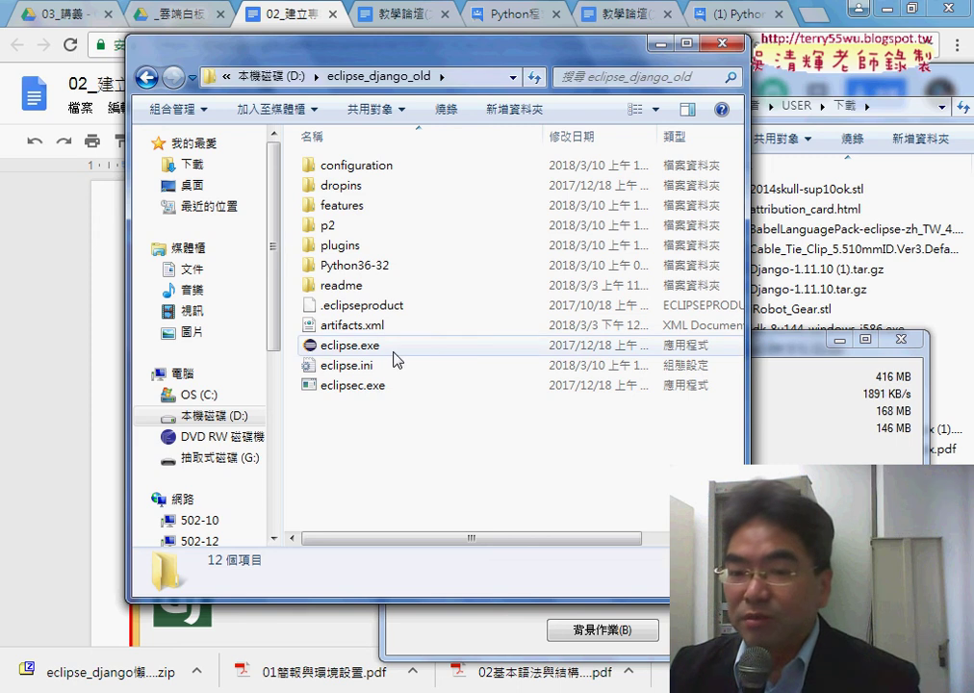
{"action": "left_click", "coordinate": [391, 350]}
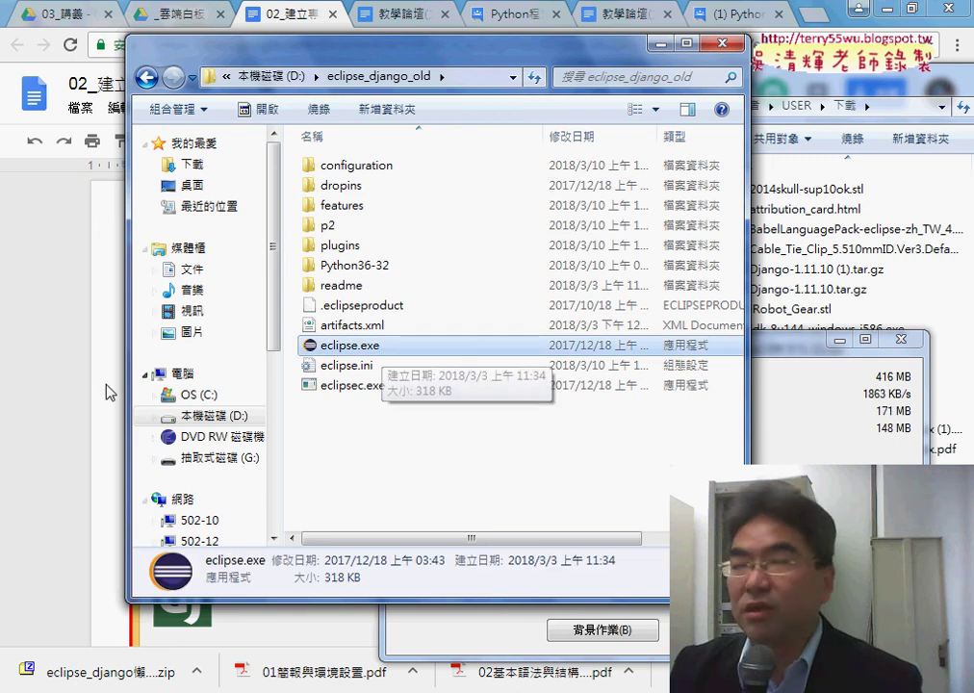
{"action": "left_click", "coordinate": [55, 400]}
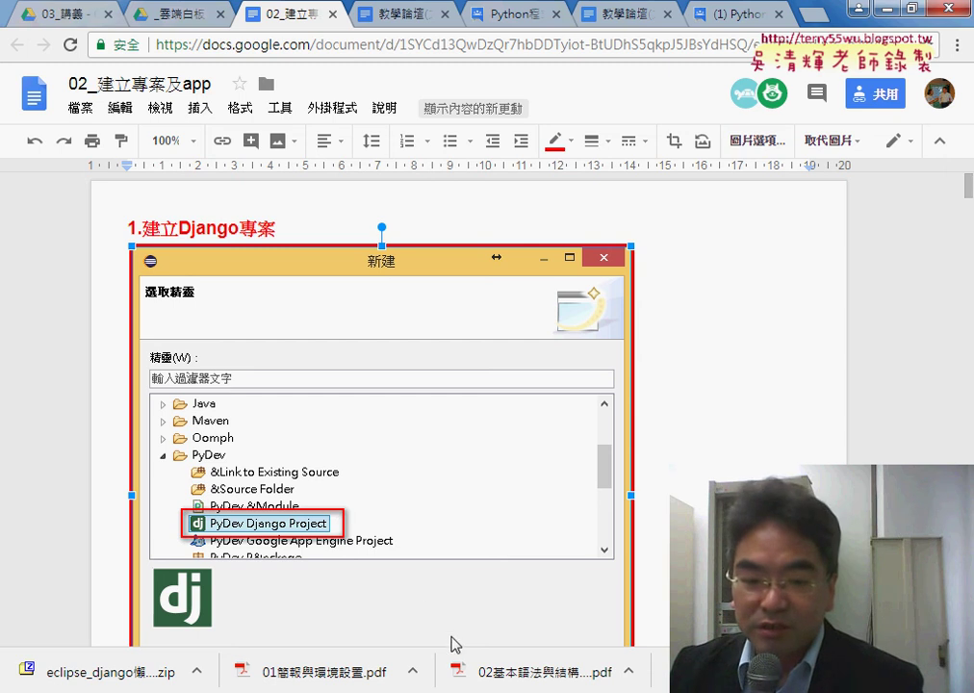
{"action": "key", "text": "alt+Tab"}
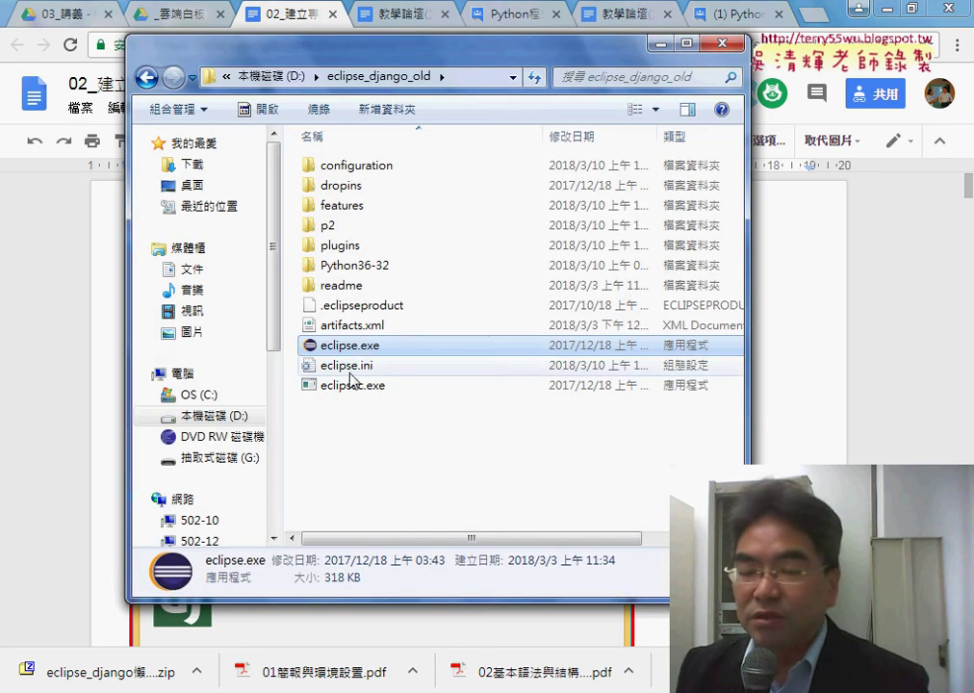
{"action": "double_click", "coordinate": [358, 343]}
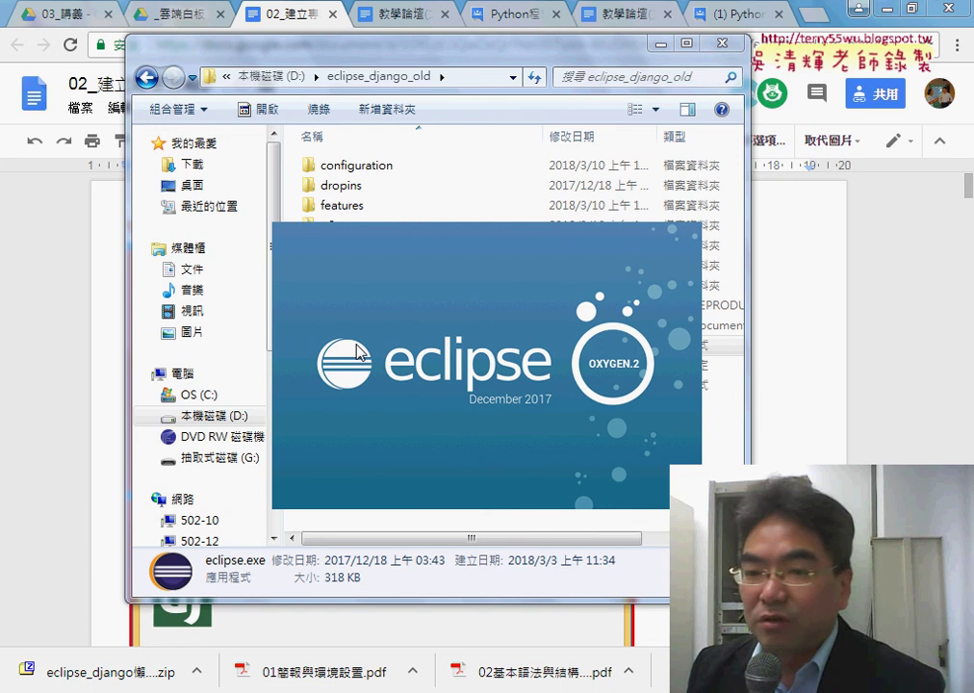